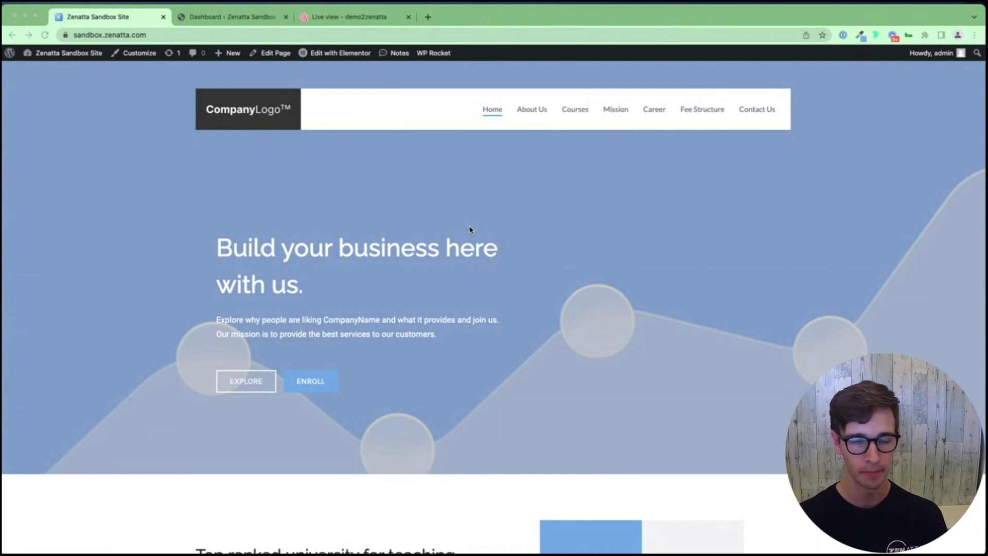
Step: Search the WordPress plugin directory for 'zoho salesiq'
left_click(217, 23)
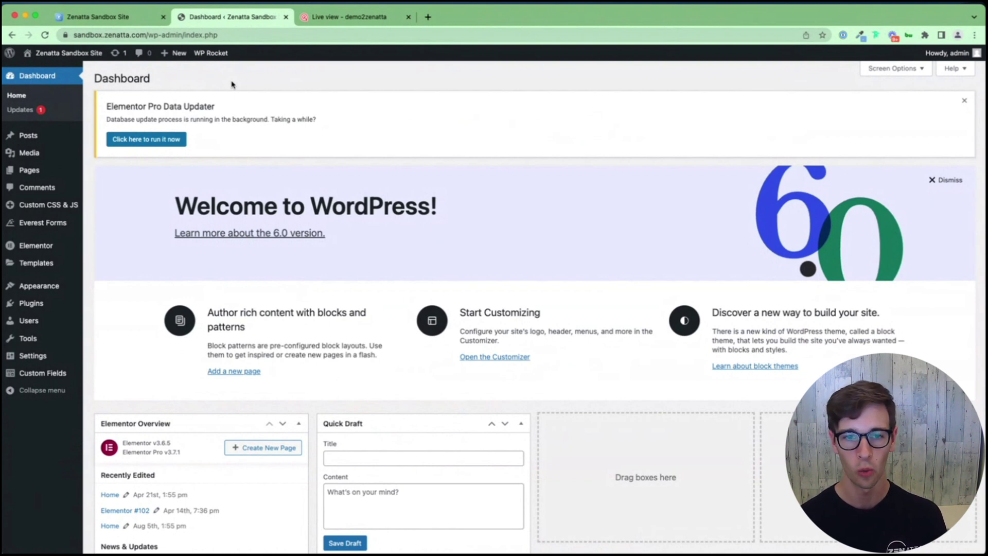
left_click(22, 307)
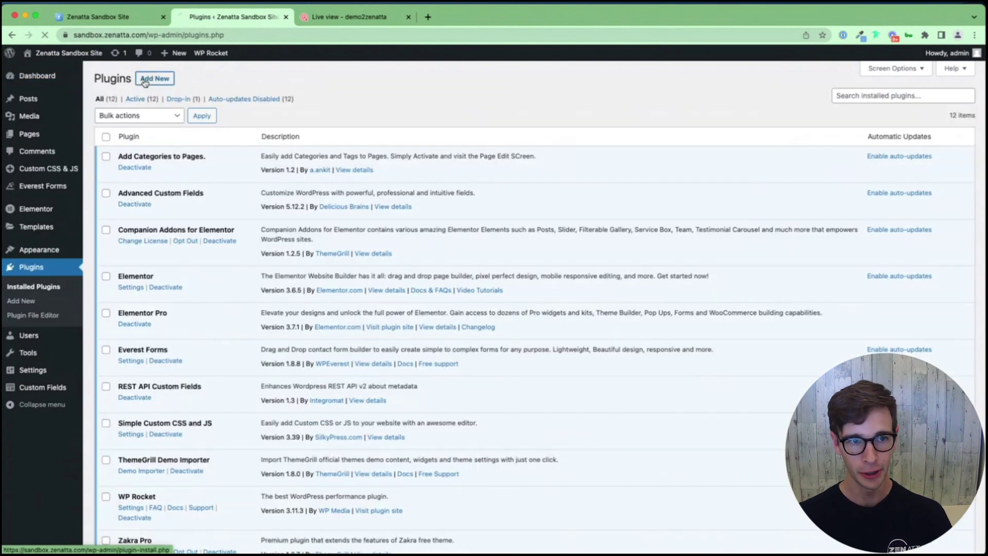
left_click(145, 83)
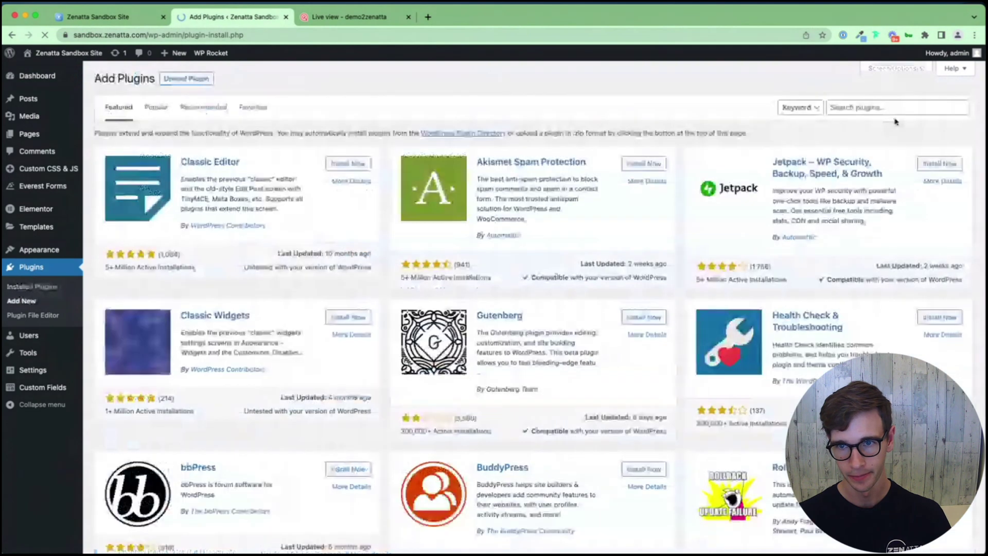
left_click(909, 109)
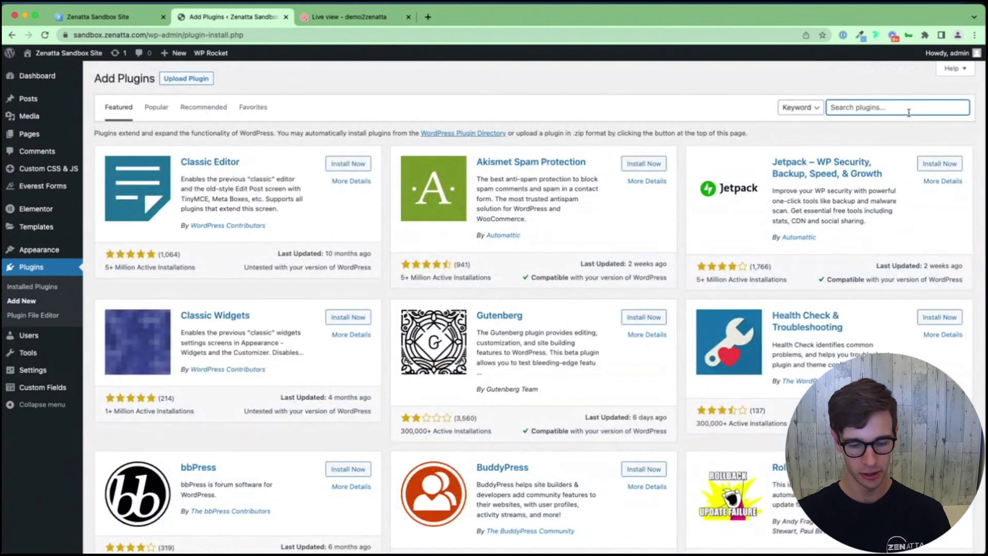
type("zoho sales")
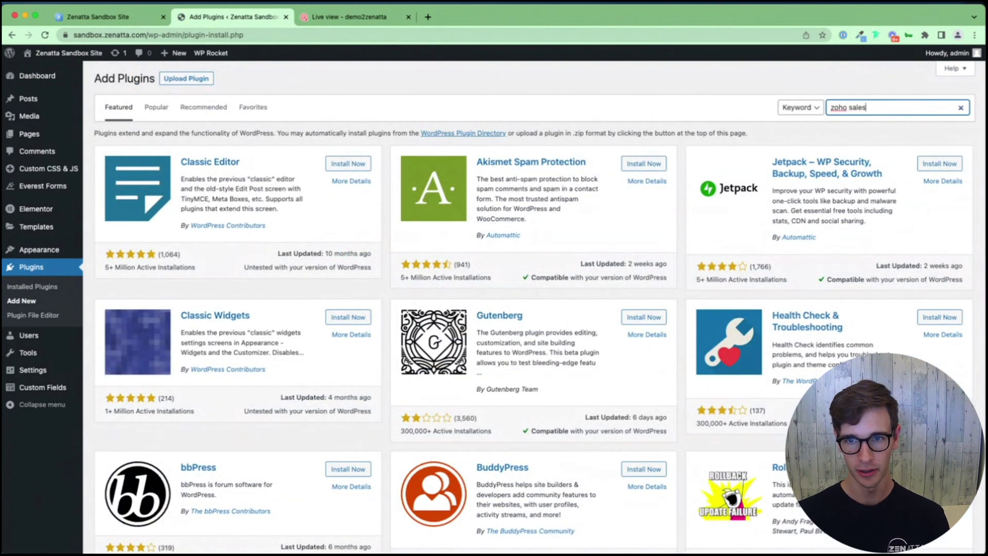
type("iq")
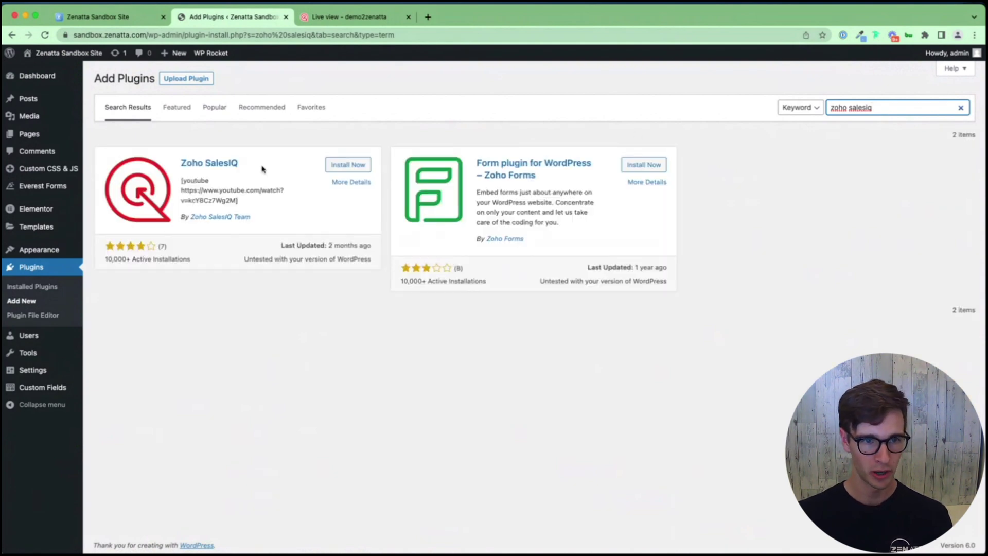
Step: Install and activate the Zoho SalesIQ plugin, then open its settings page
left_click(357, 166)
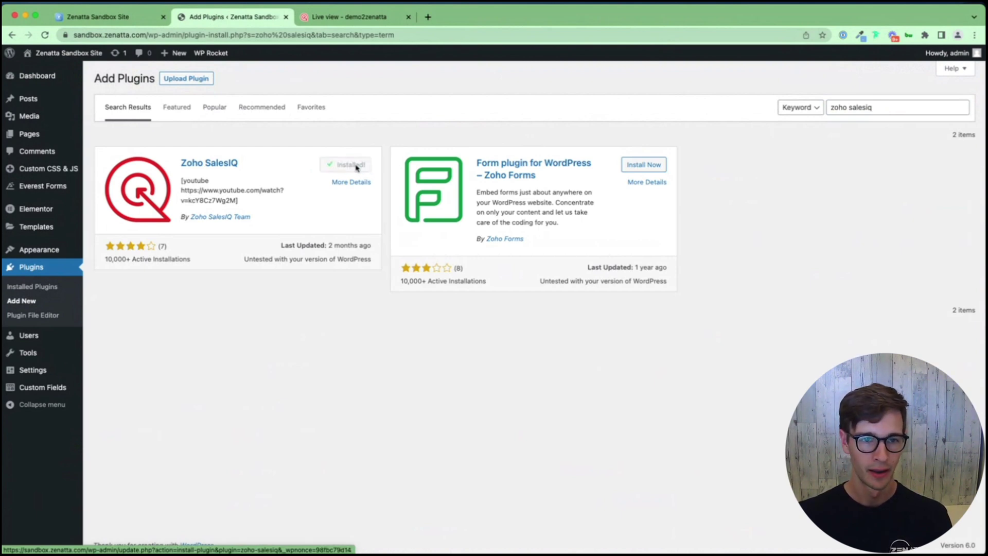
left_click(353, 165)
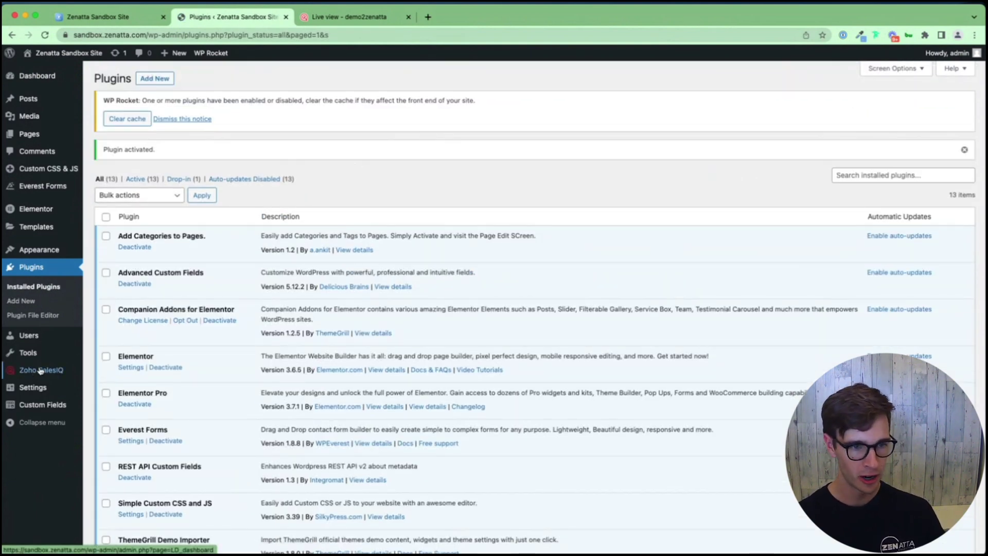
left_click(41, 370)
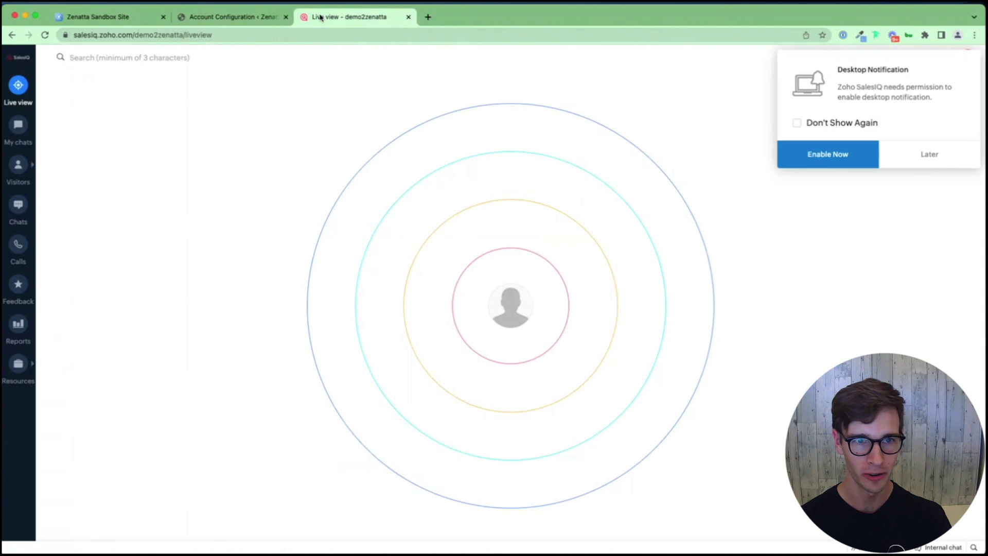
Step: Dismiss the notification prompt and copy the demo2zenatta brand's Website installation code
left_click(325, 17)
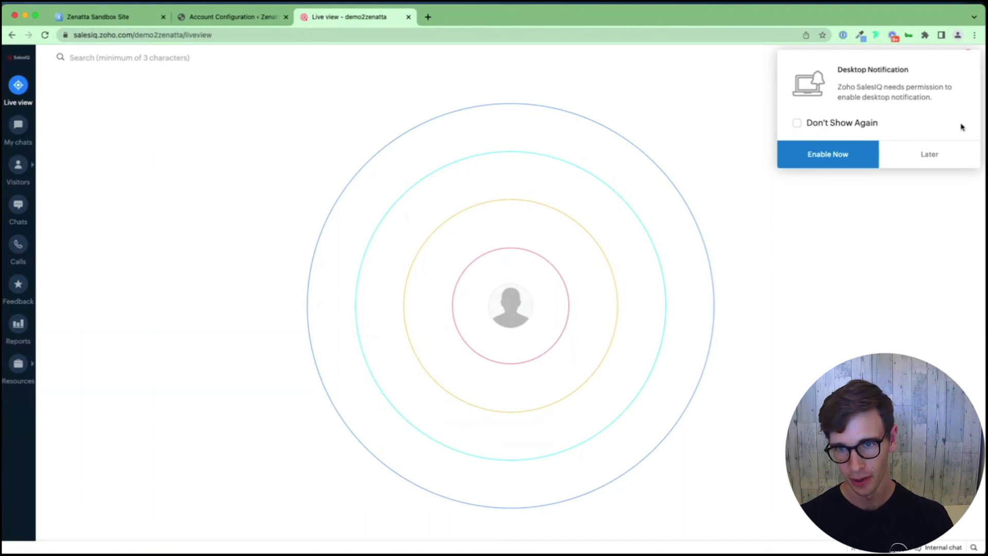
left_click(929, 154)
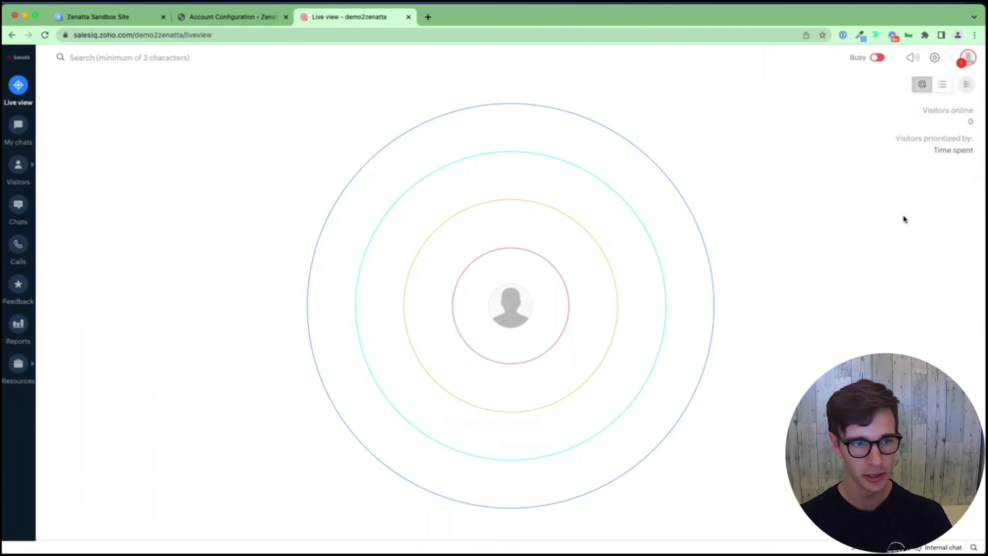
left_click(934, 58)
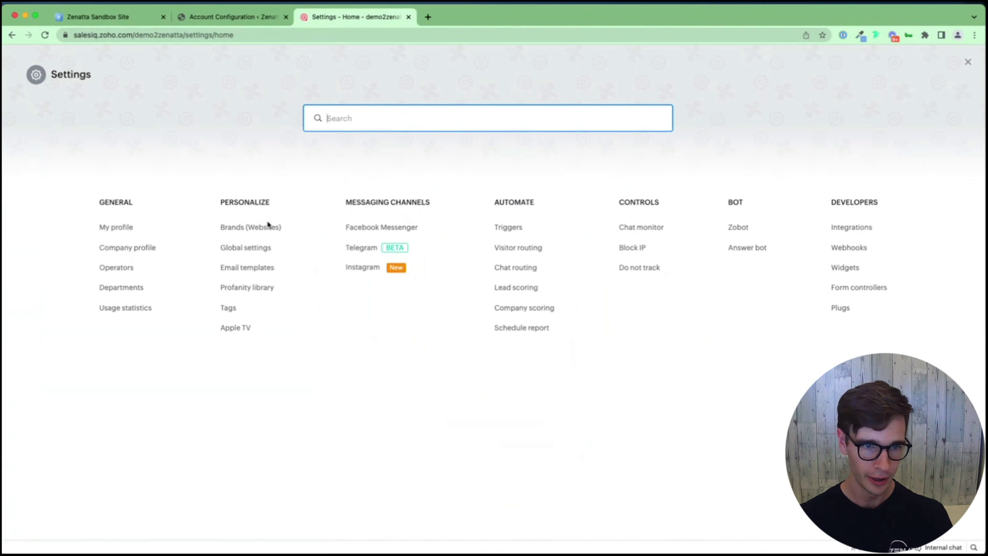
left_click(232, 228)
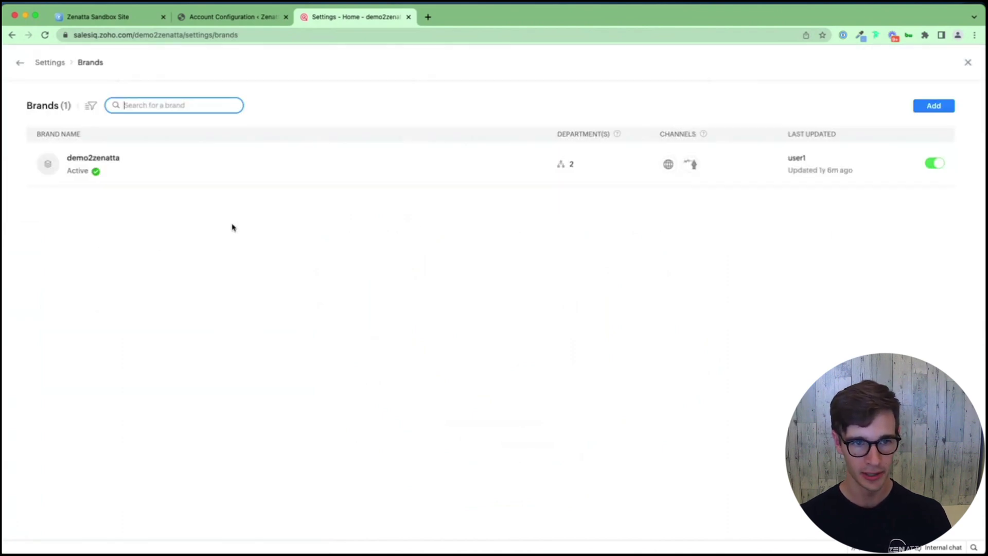
left_click(93, 158)
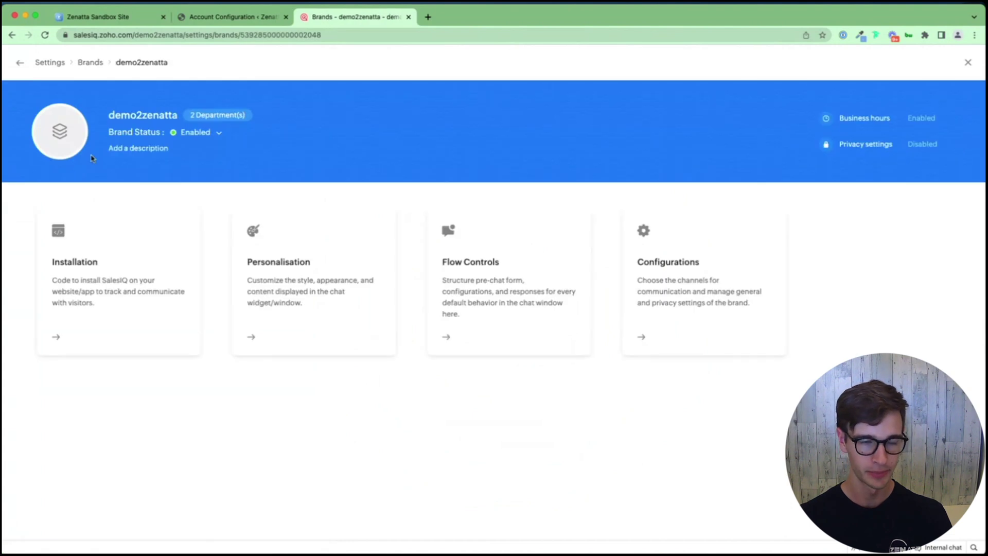
left_click(121, 269)
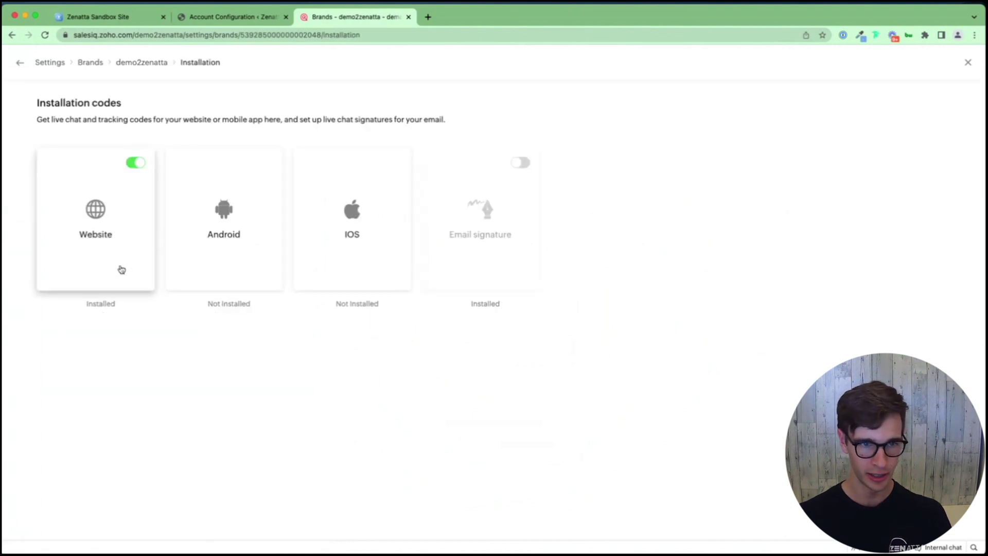
left_click(94, 211)
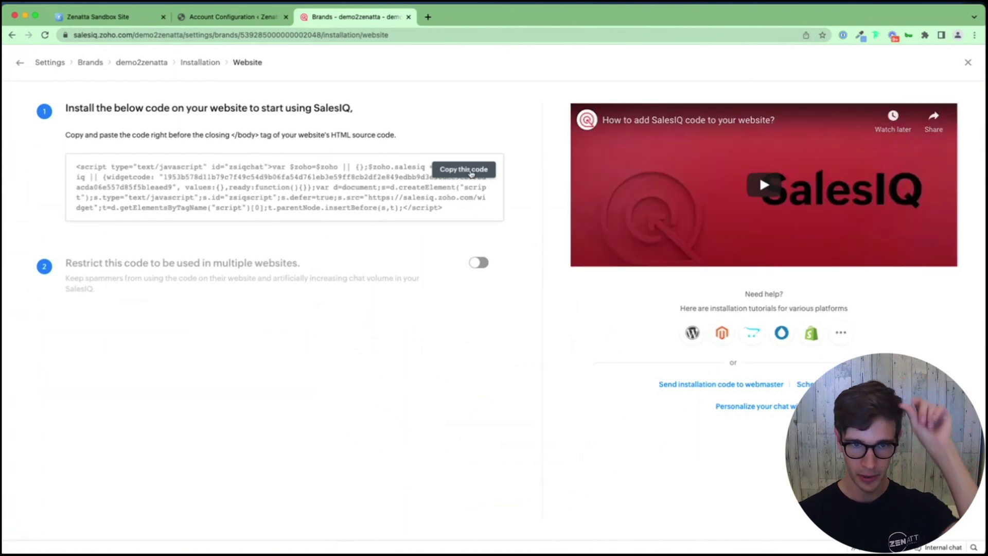
left_click(469, 172)
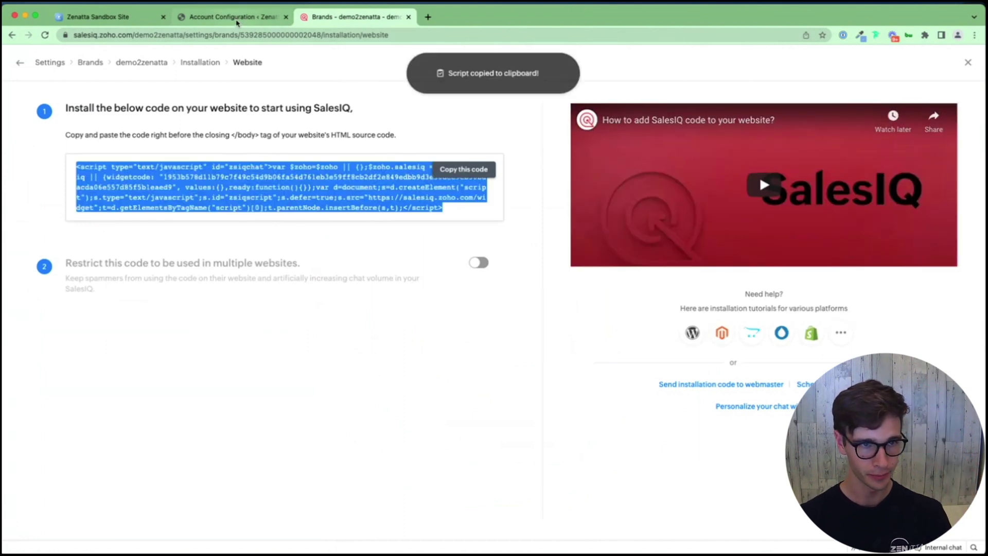
Step: Paste the SalesIQ snippet, uncheck 'Hide Chat widget', save, and reload the sandbox site
left_click(182, 20)
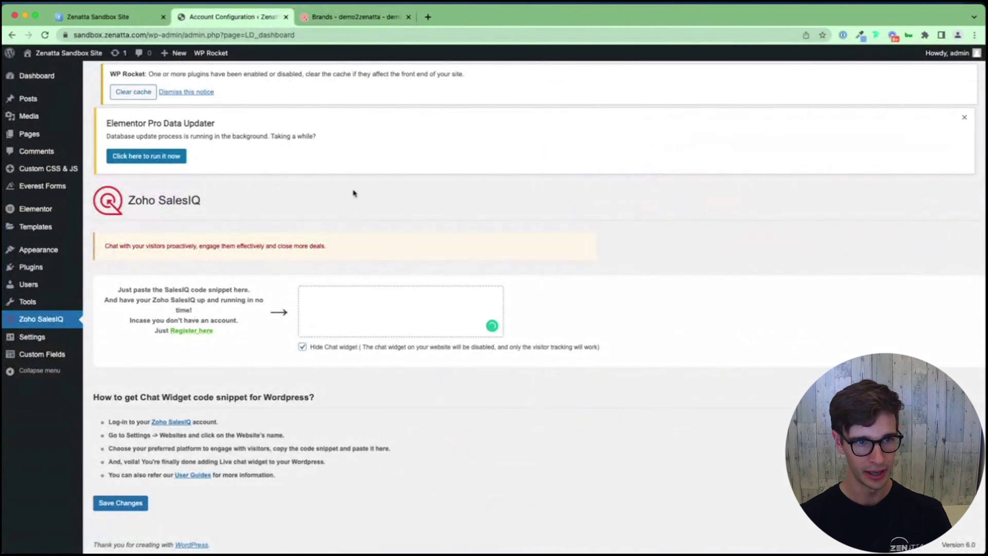
left_click(310, 295)
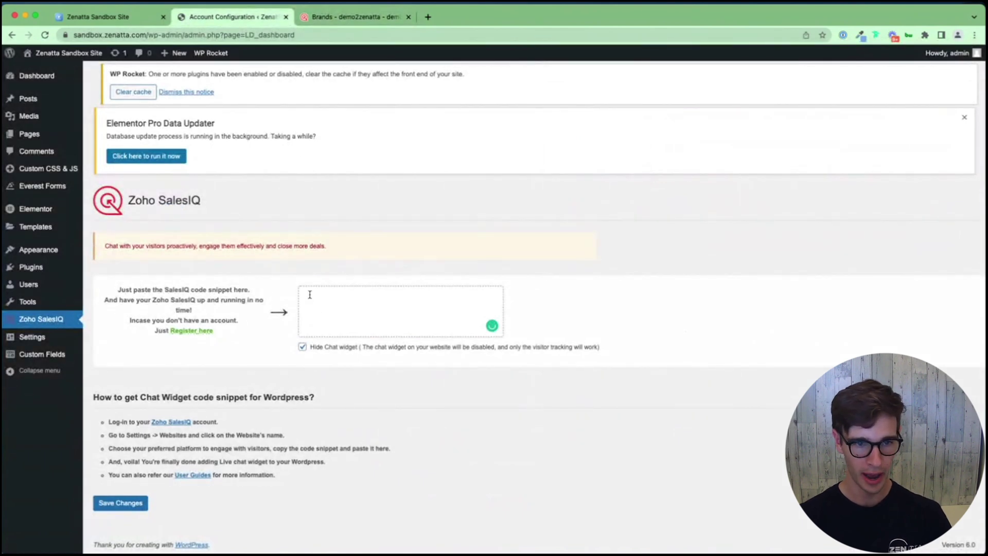
key("super+v")
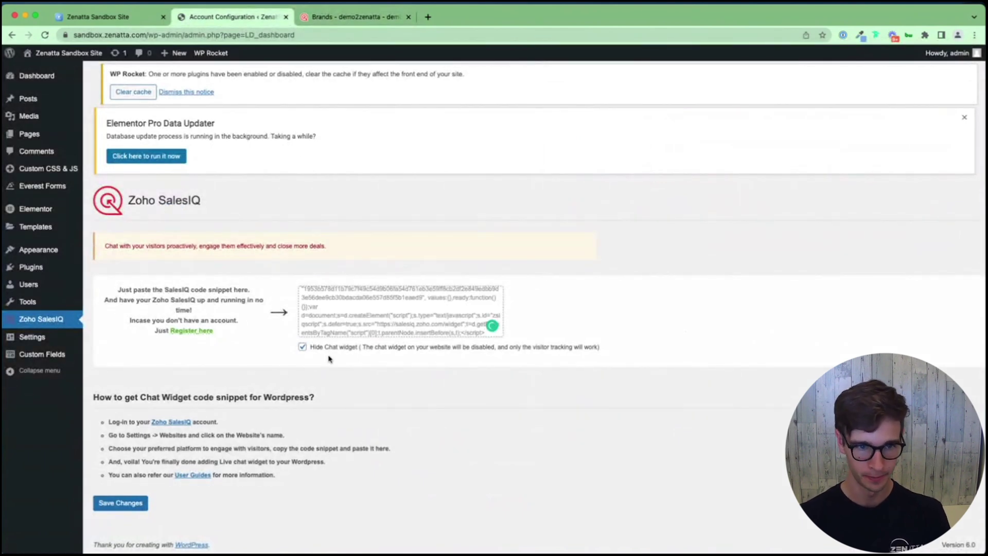
left_click(303, 349)
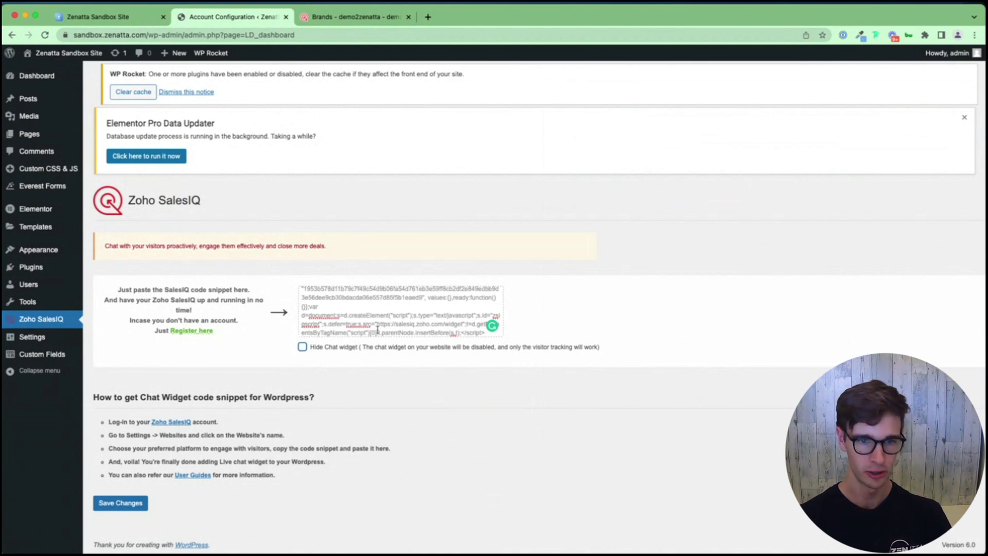
left_click(121, 506)
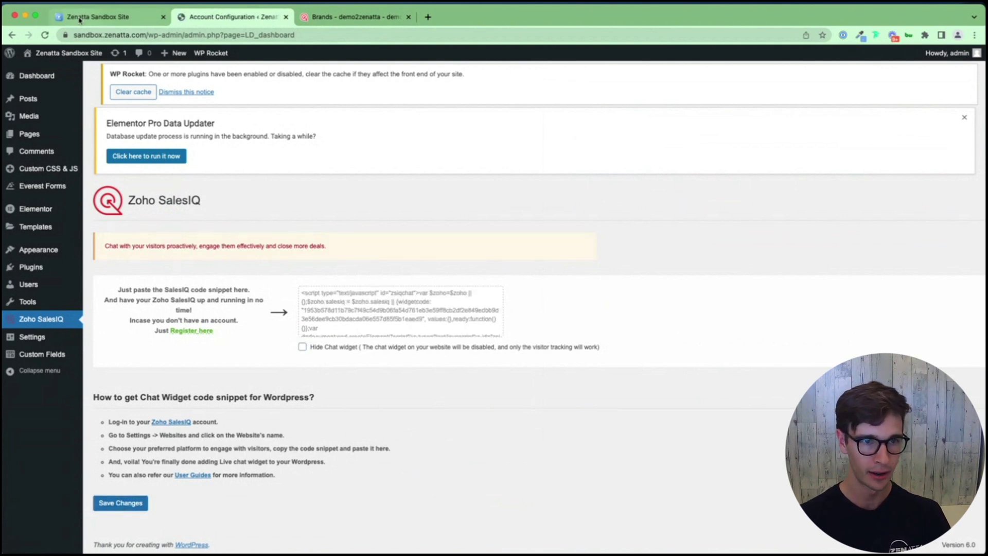
left_click_drag(78, 20, 201, 20)
key("super+r")
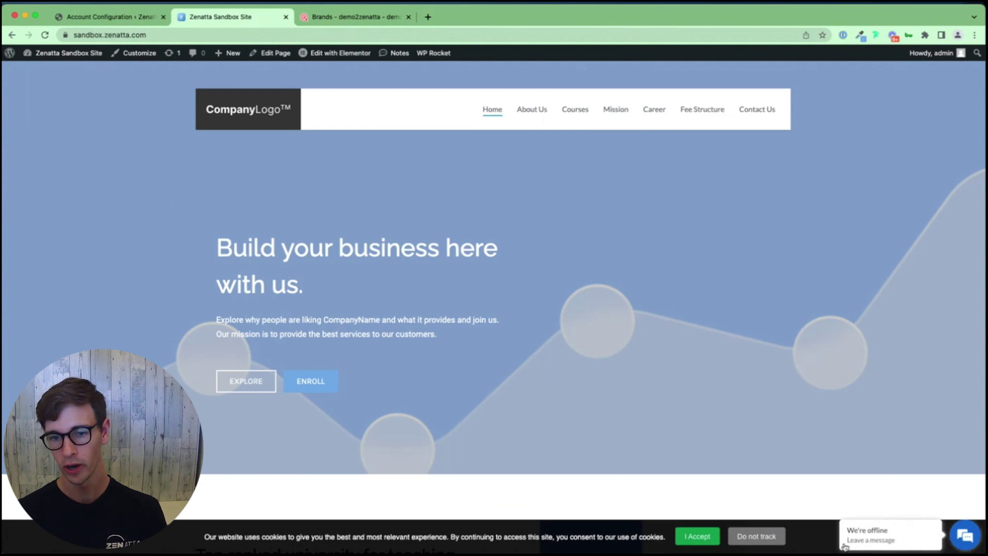
Step: Choose 'Do not track' on the cookie banner, then open and collapse the offline chat form
left_click(756, 536)
scroll(889, 525, "down", 5)
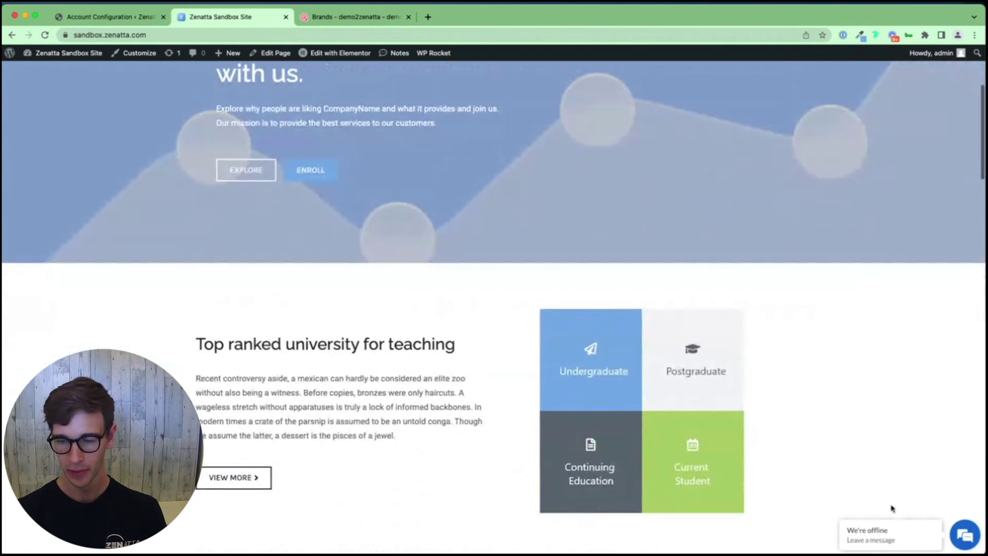
scroll(903, 514, "up", 5)
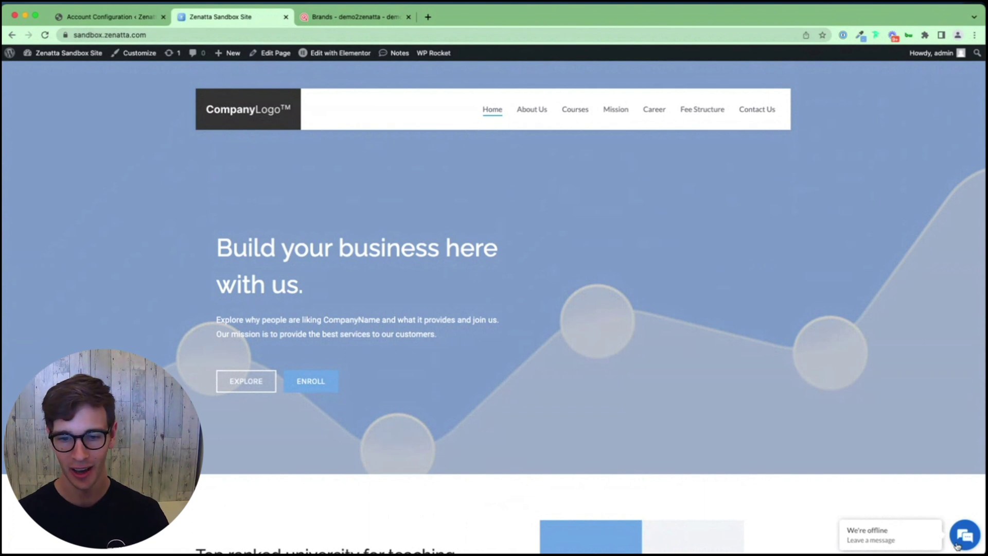
left_click(963, 535)
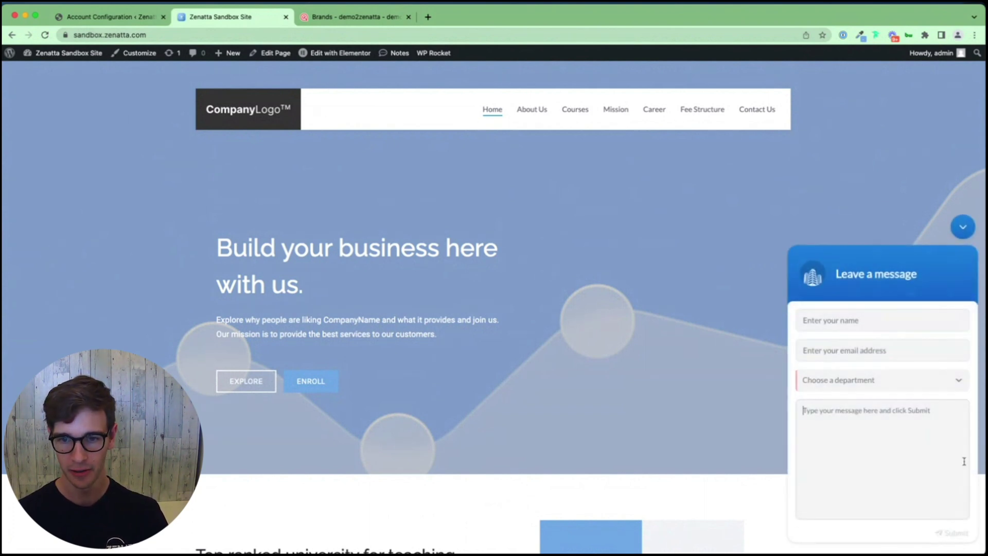
left_click(878, 410)
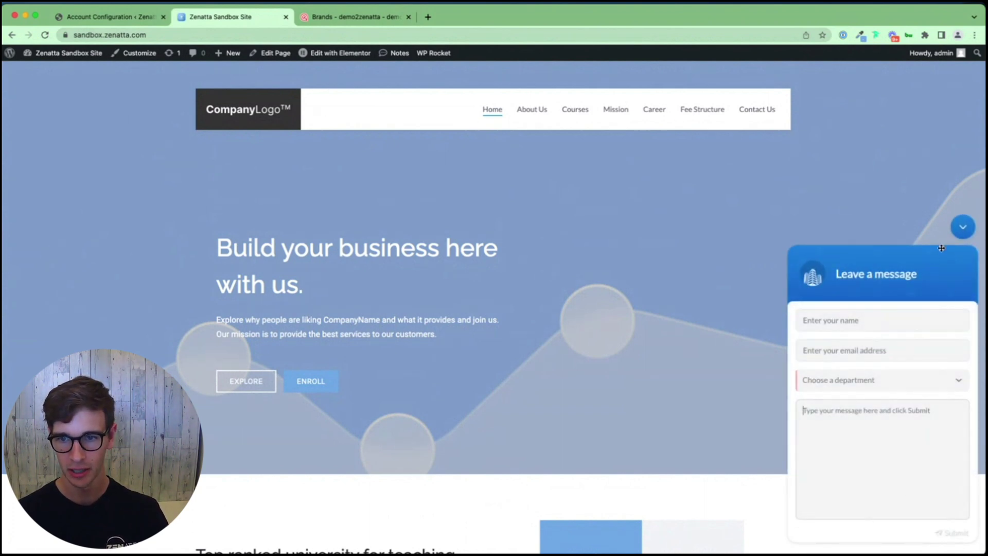
left_click(960, 227)
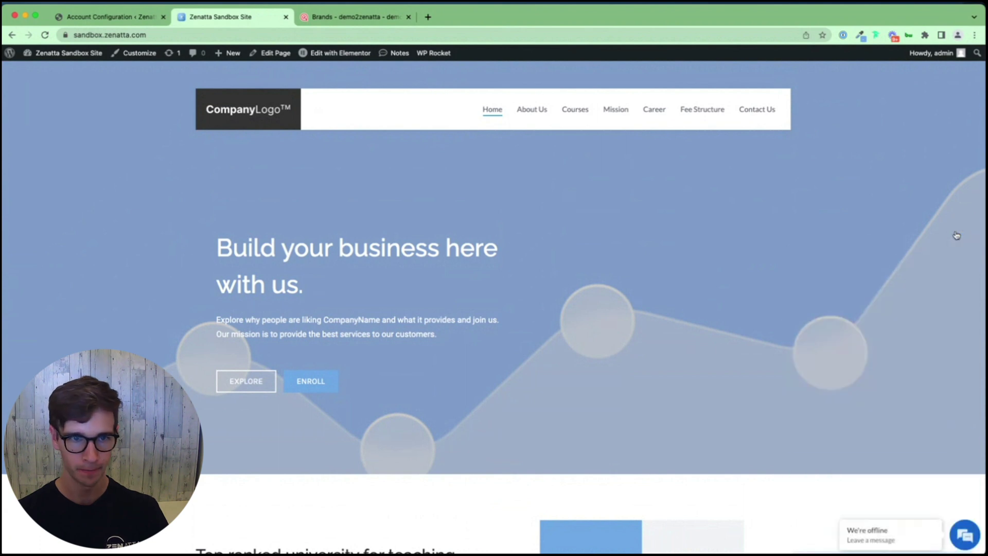
left_click(319, 15)
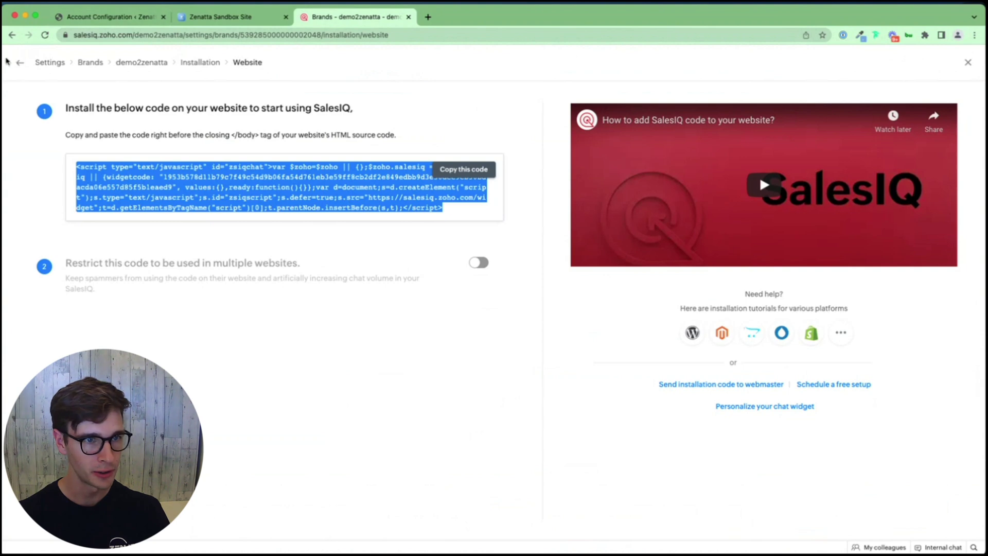
Step: Set the Twinkle float sticker in demo2zenatta's Personalisation settings and save
left_click(17, 63)
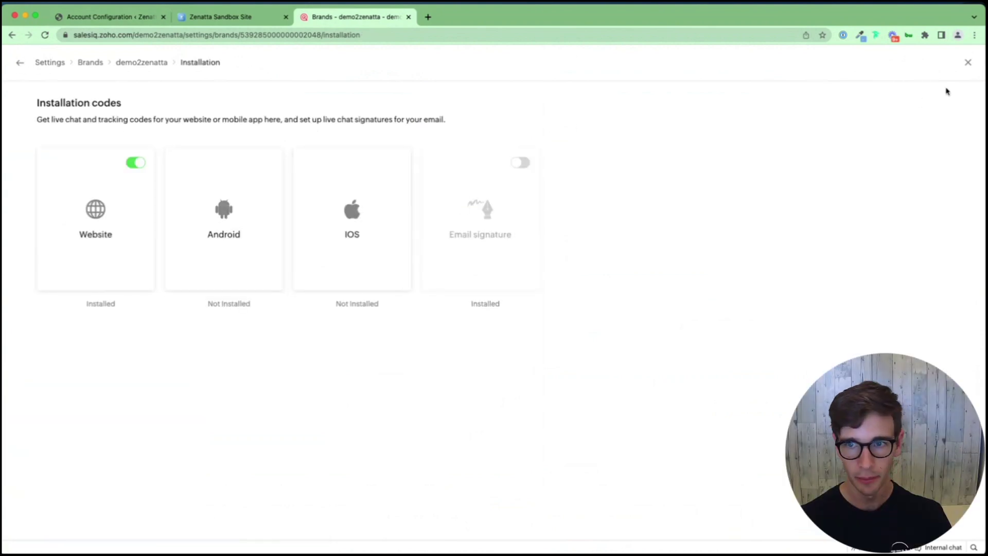
left_click(967, 63)
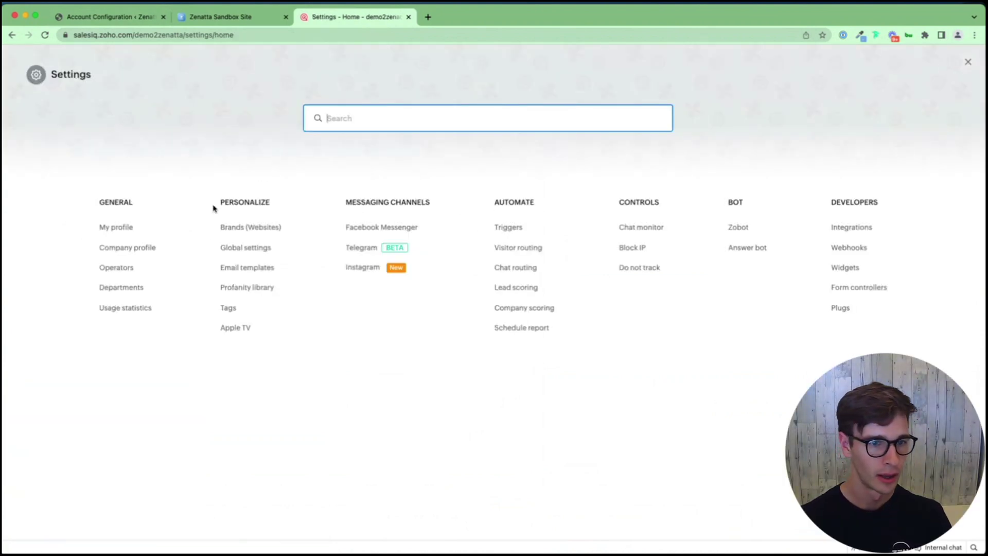
left_click(241, 230)
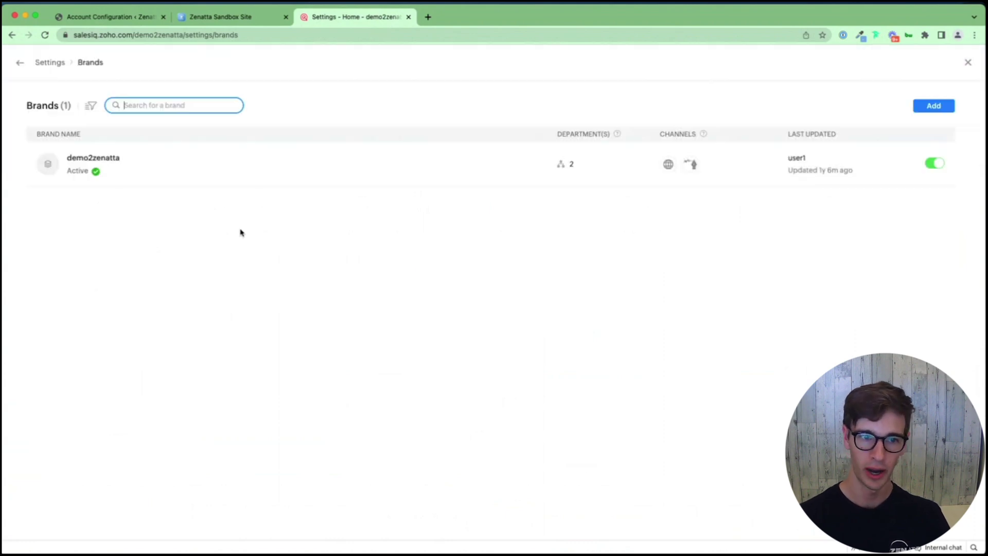
left_click(98, 160)
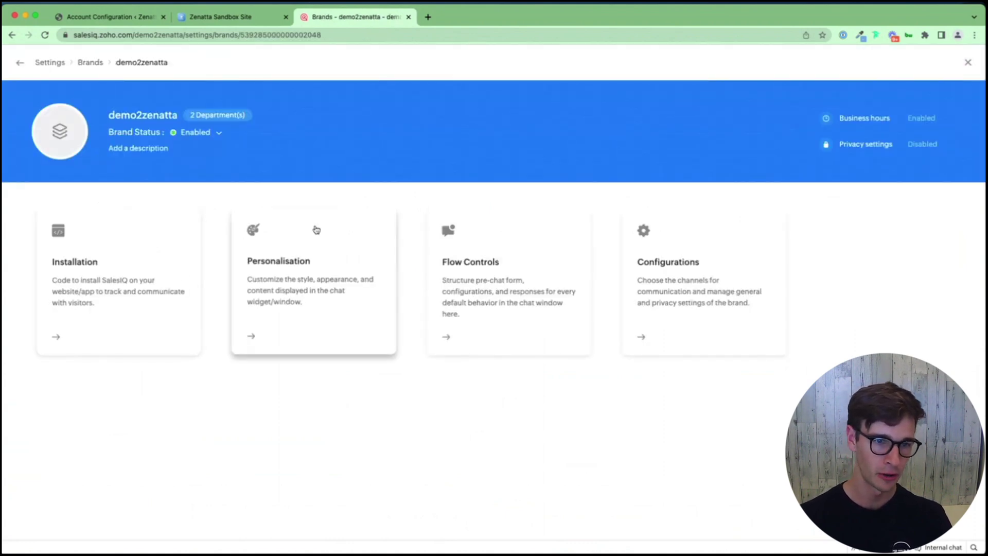
left_click(281, 266)
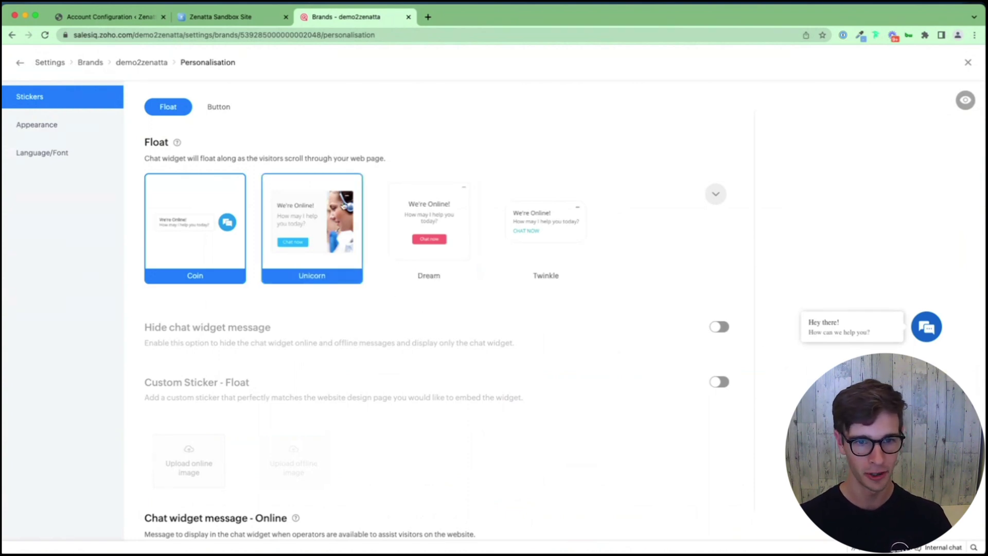
left_click(549, 230)
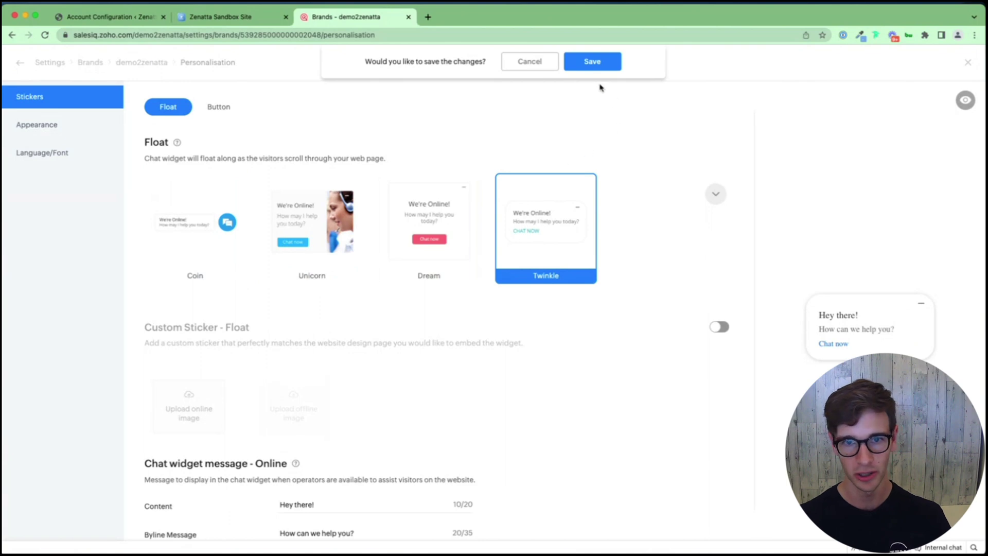
left_click(591, 63)
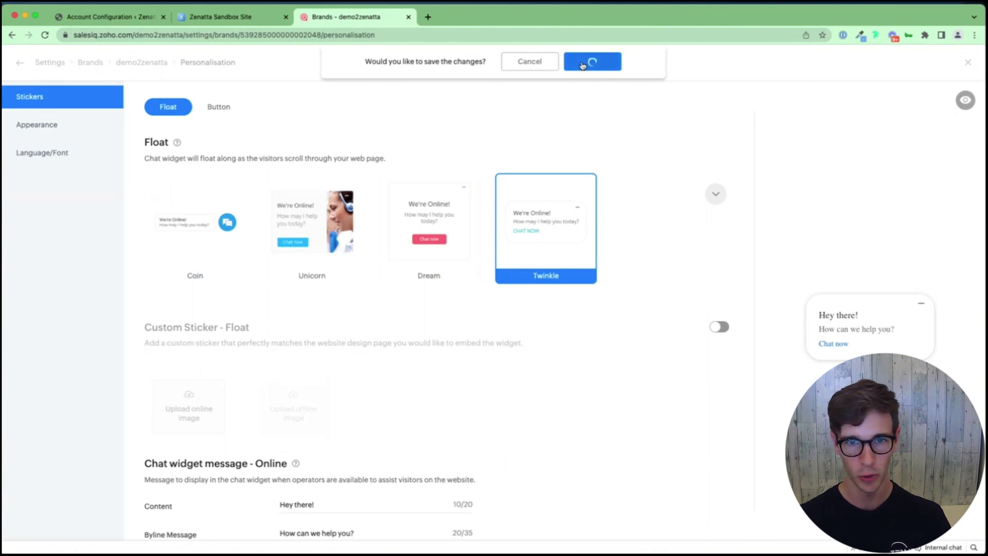
left_click(251, 18)
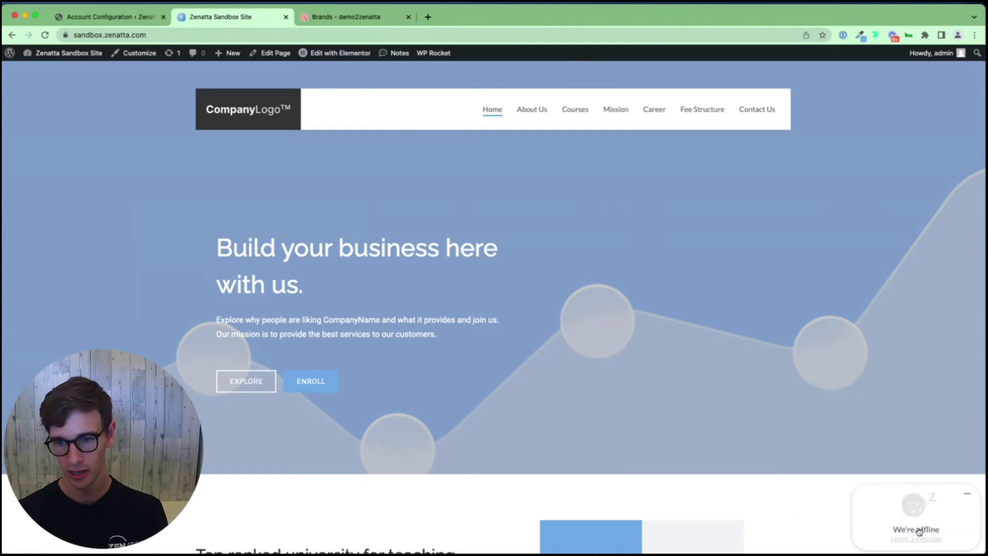
scroll(920, 525, "down", 5)
scroll(884, 525, "up", 5)
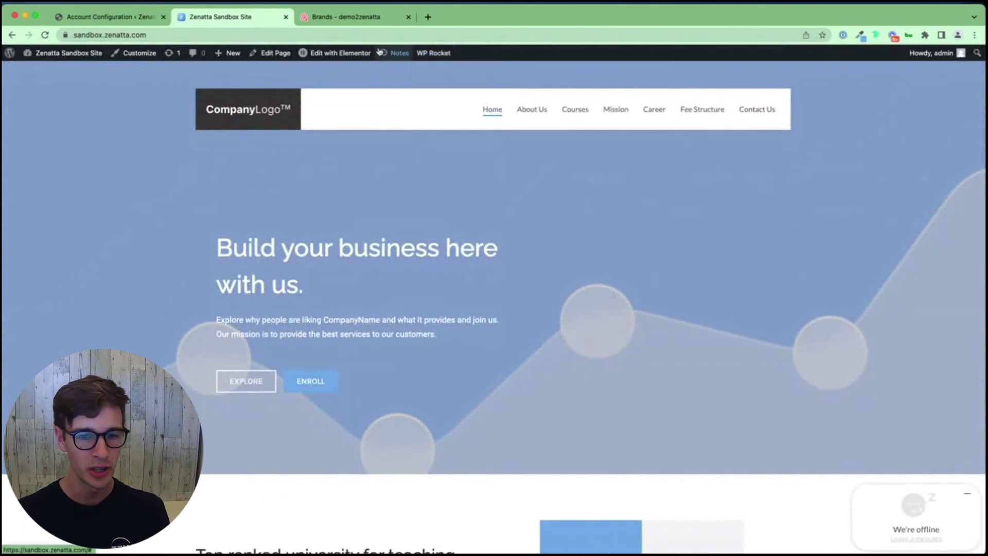
Step: Restore the Coin float sticker, save it, and scroll down to the chat widget messages
left_click(350, 16)
left_click(185, 225)
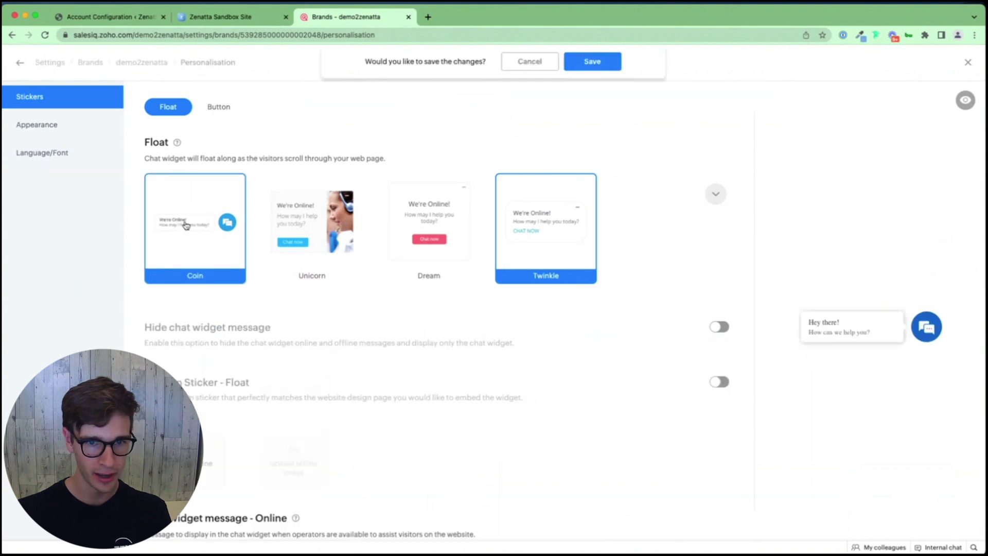
left_click(592, 62)
scroll(487, 248, "down", 1)
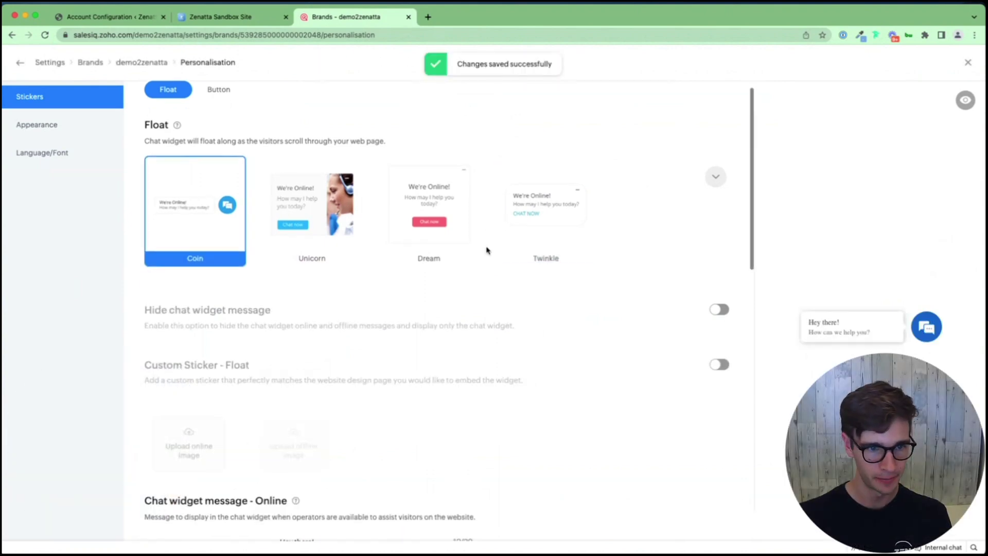
scroll(488, 249, "down", 3)
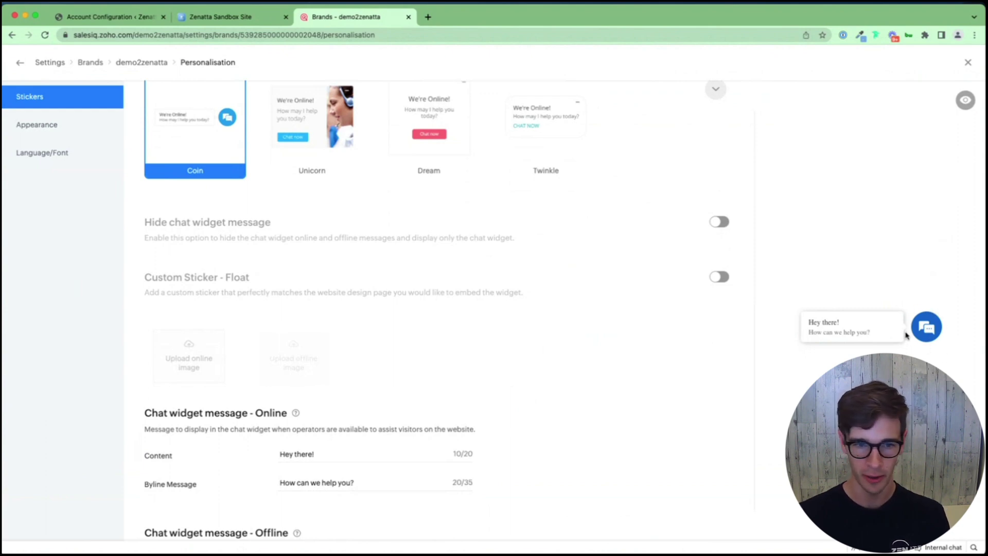
scroll(712, 381, "down", 3)
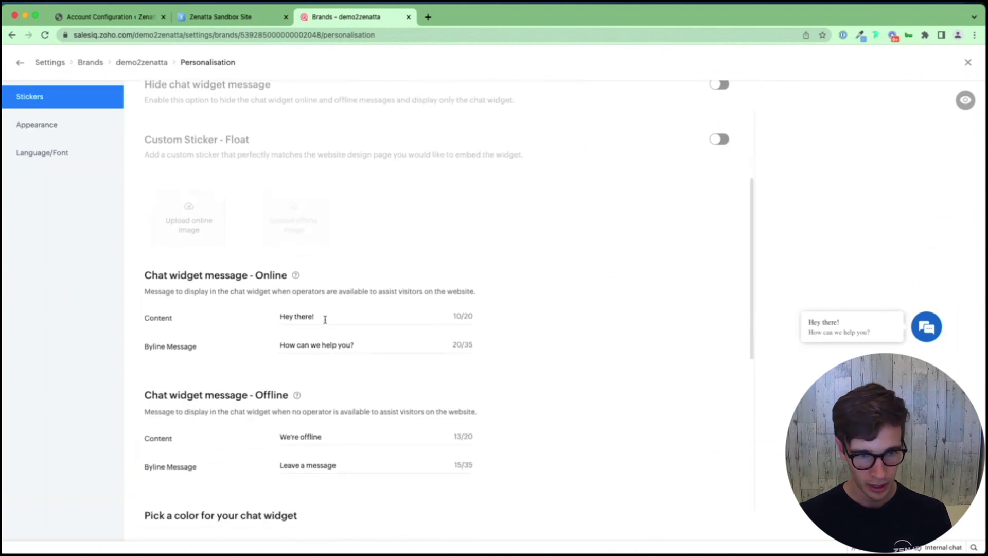
scroll(325, 318, "down", 1)
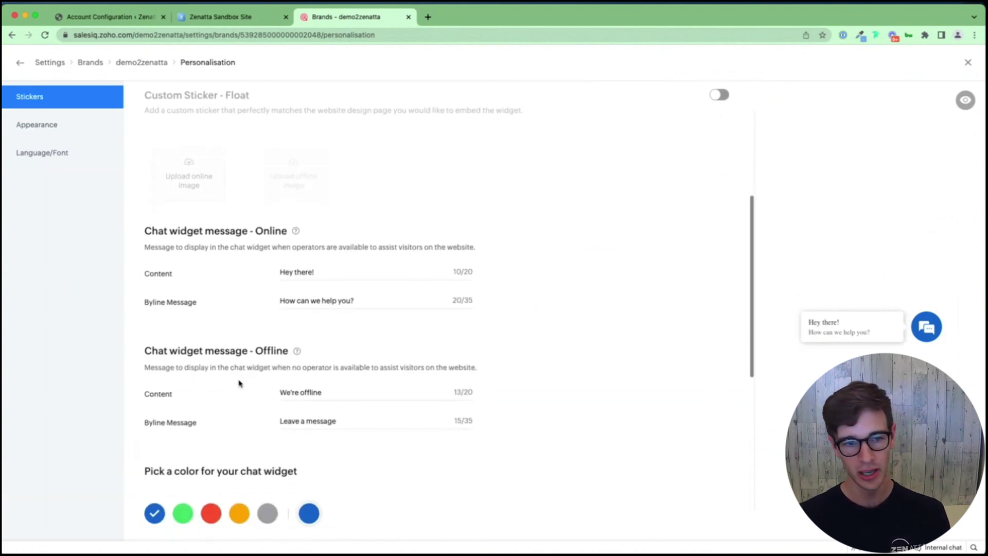
scroll(238, 383, "down", 1)
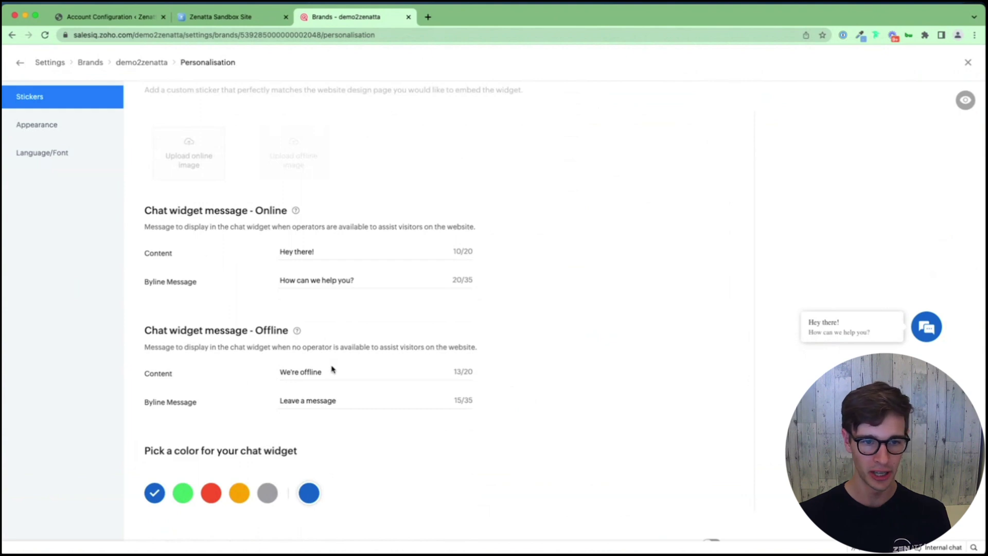
Step: Replace the offline content with 'We aren't available.' and edit the byline to 'Please leave a message'
left_click_drag(329, 371, 254, 374)
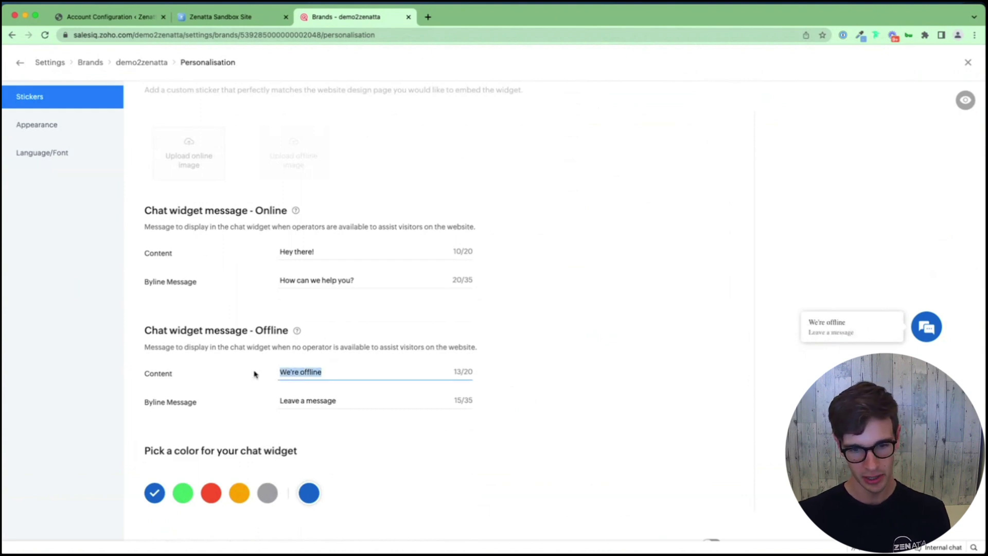
type("We are")
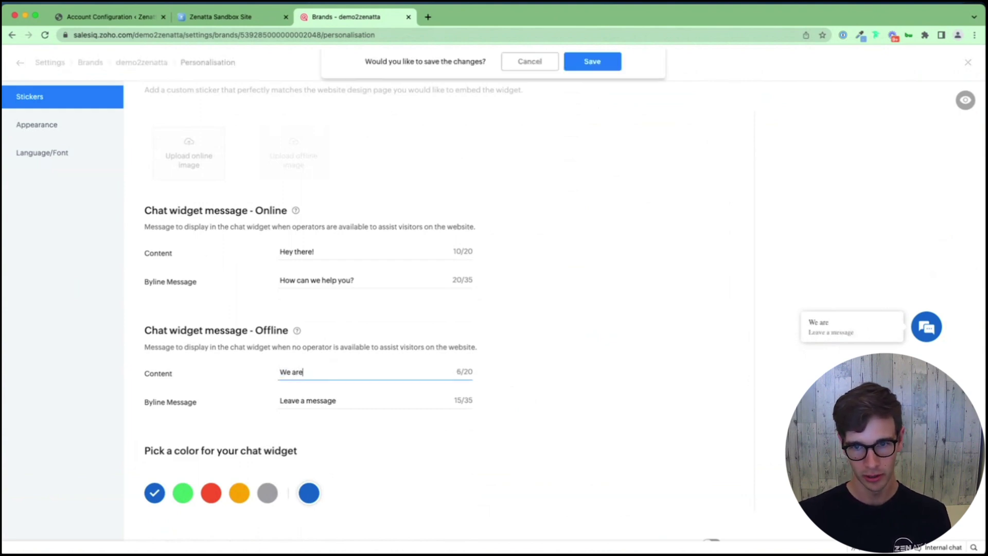
type("n't around rig")
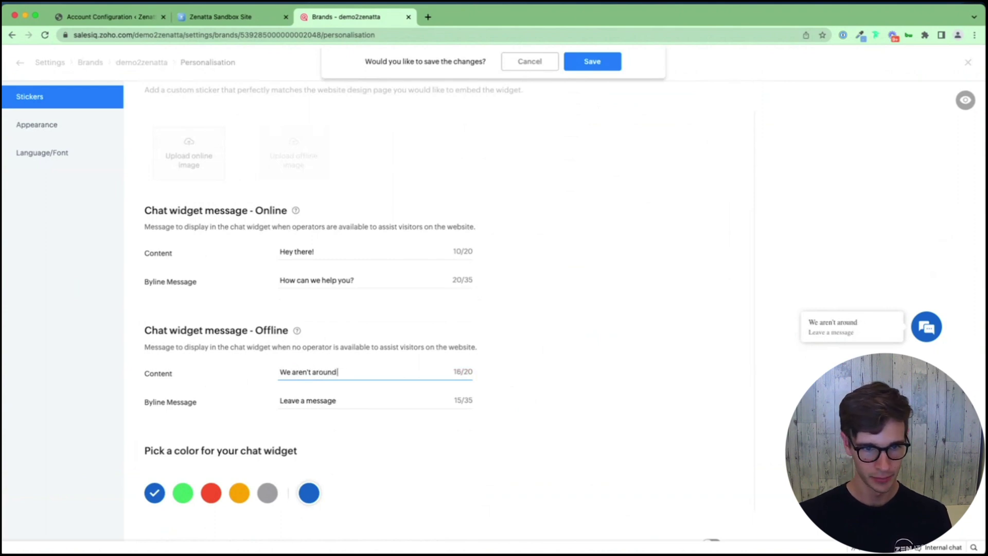
key("BackSpace")
key("BackSpace")
key("BackSpace")
type("vailable.")
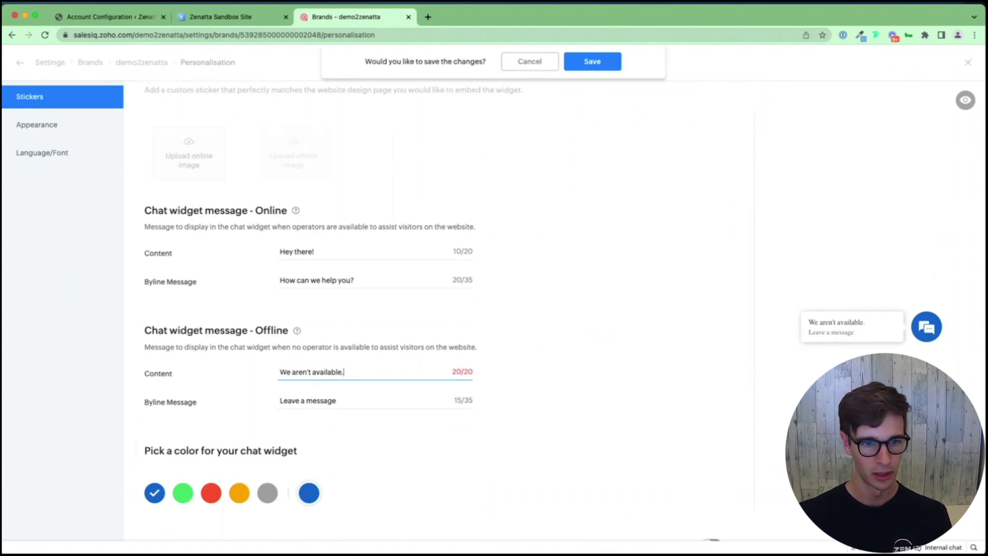
left_click(280, 399)
key("Delete")
type("Please l")
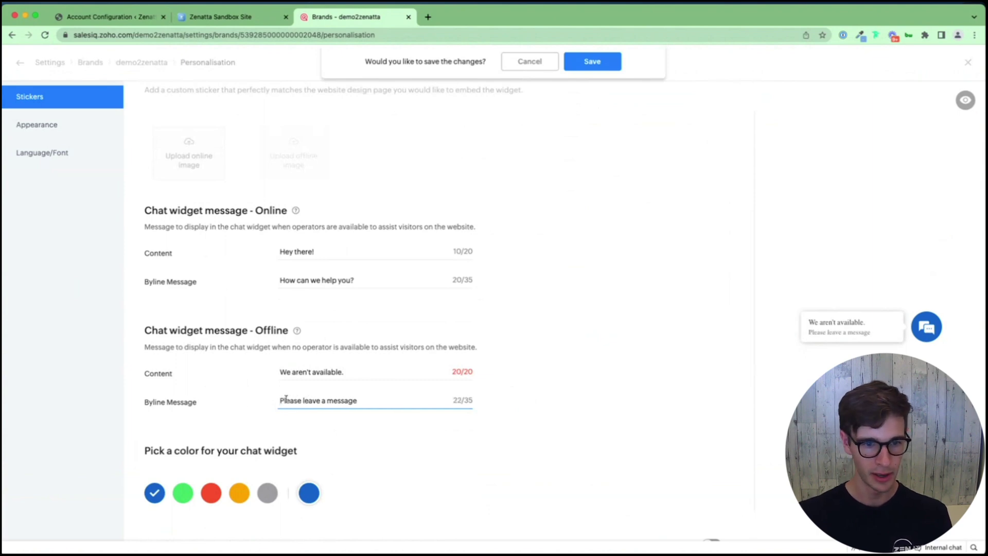
Step: Preview green, red, orange and grey swatches, then pick a custom dark orange colour and save
left_click(179, 497)
left_click(218, 495)
left_click(239, 493)
left_click(268, 493)
scroll(274, 495, "down", 1)
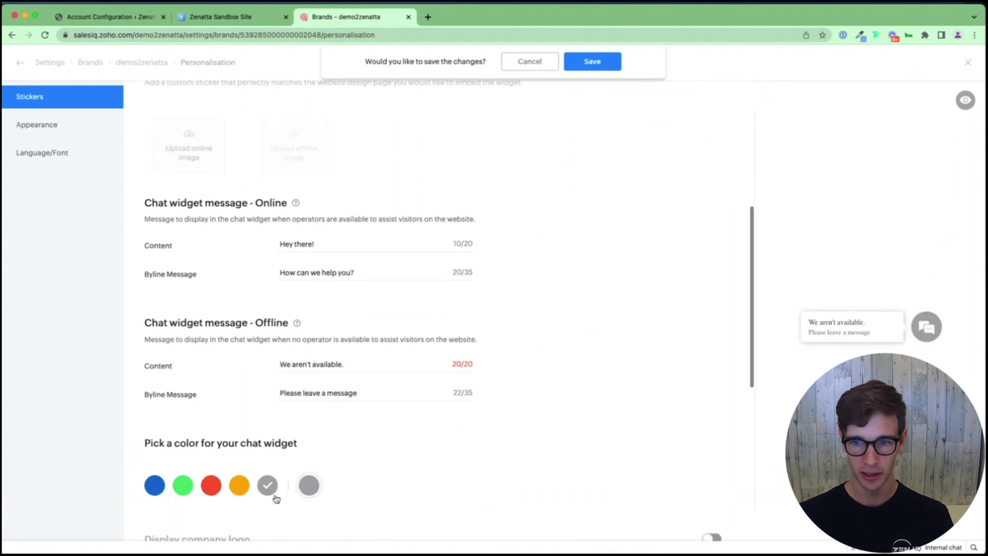
left_click(309, 482)
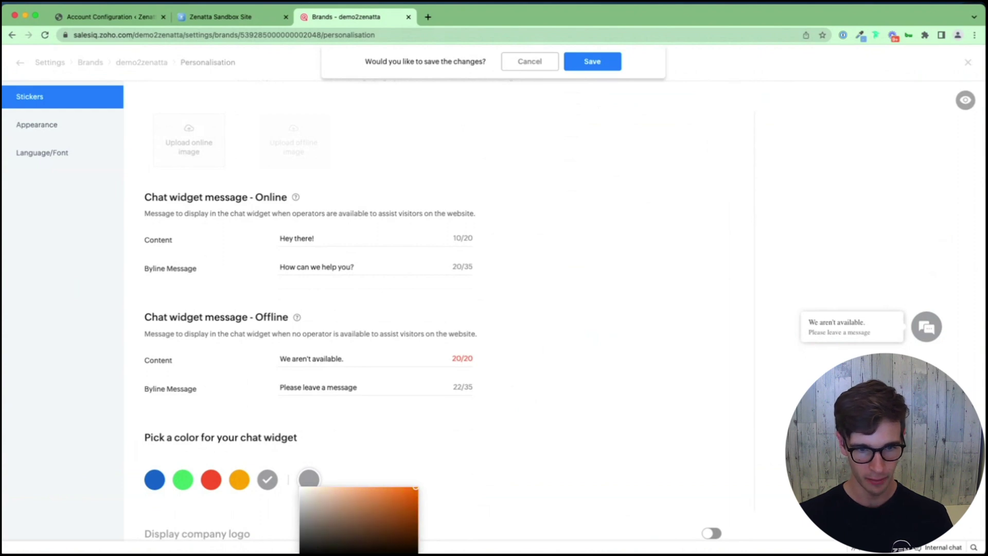
left_click_drag(410, 503, 421, 502)
left_click(468, 454)
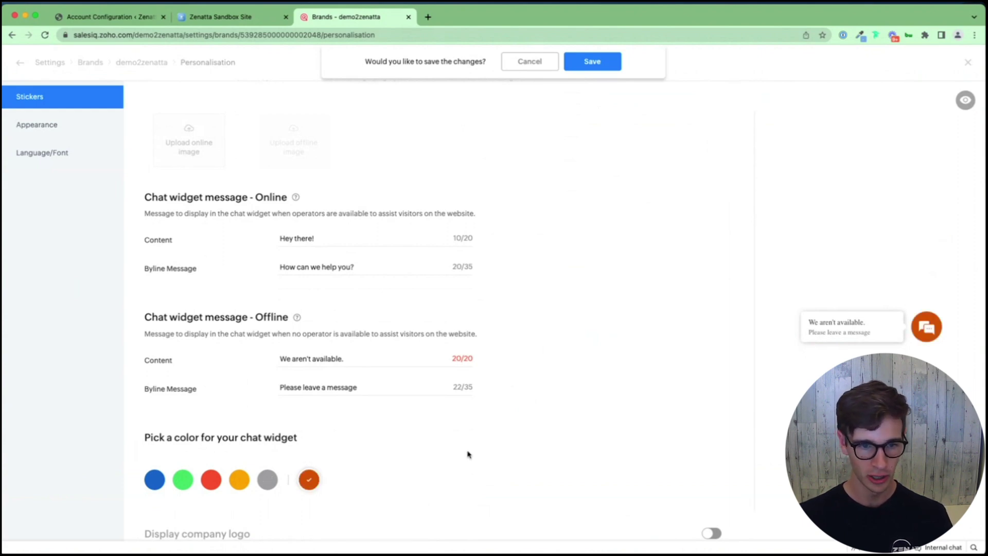
left_click(591, 61)
Step: Reload the sandbox site to check the orange offline widget, then return to SalesIQ
left_click(251, 16)
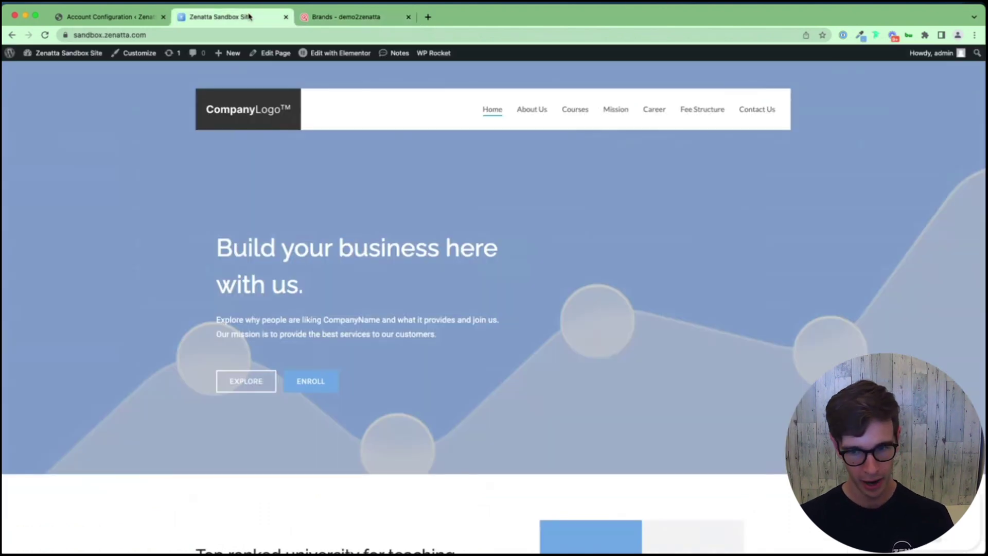
key("super+r")
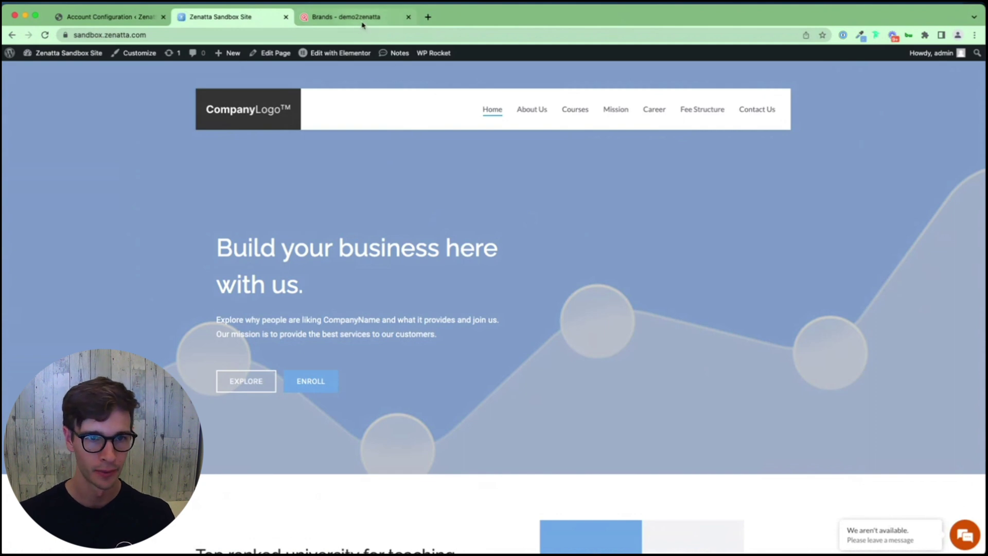
key("ctrl+Tab")
Step: Preview the Button sticker styles, then return to the Float sticker styles
scroll(292, 131, "up", 10)
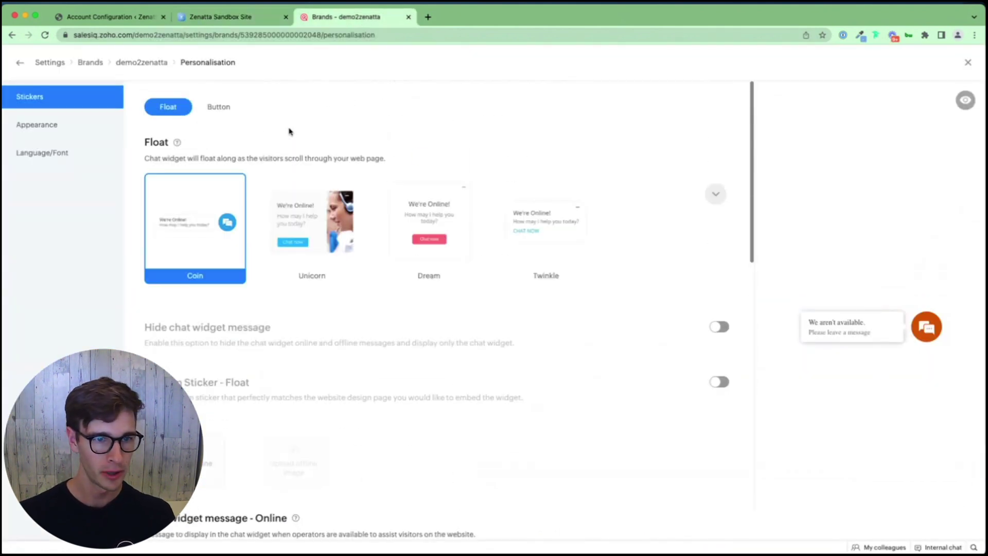
left_click(214, 110)
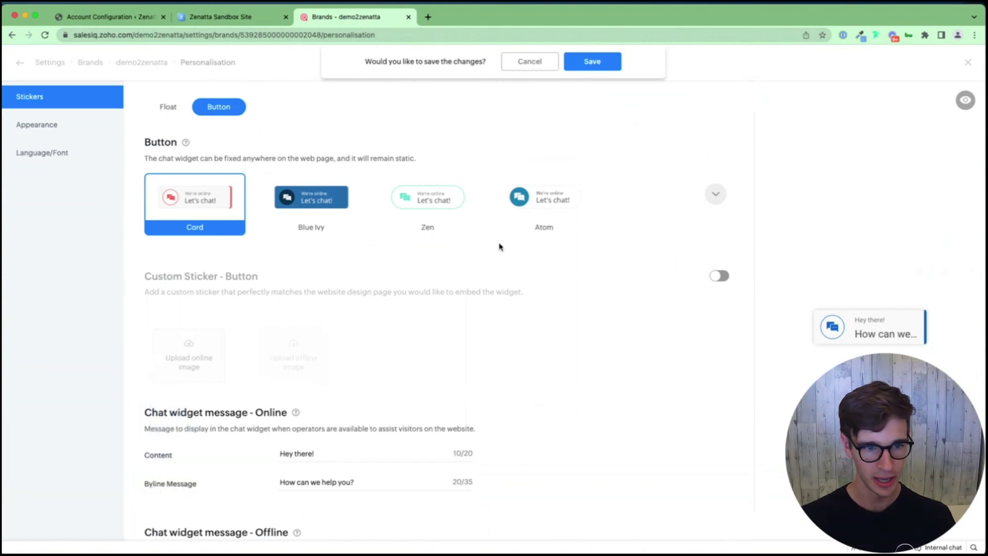
scroll(434, 322, "down", 5)
scroll(434, 323, "up", 6)
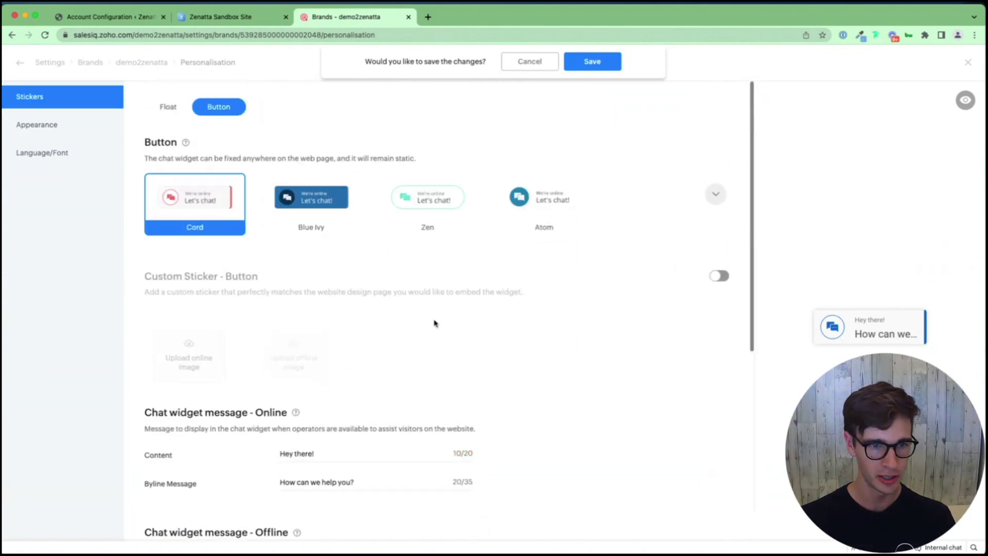
left_click(168, 106)
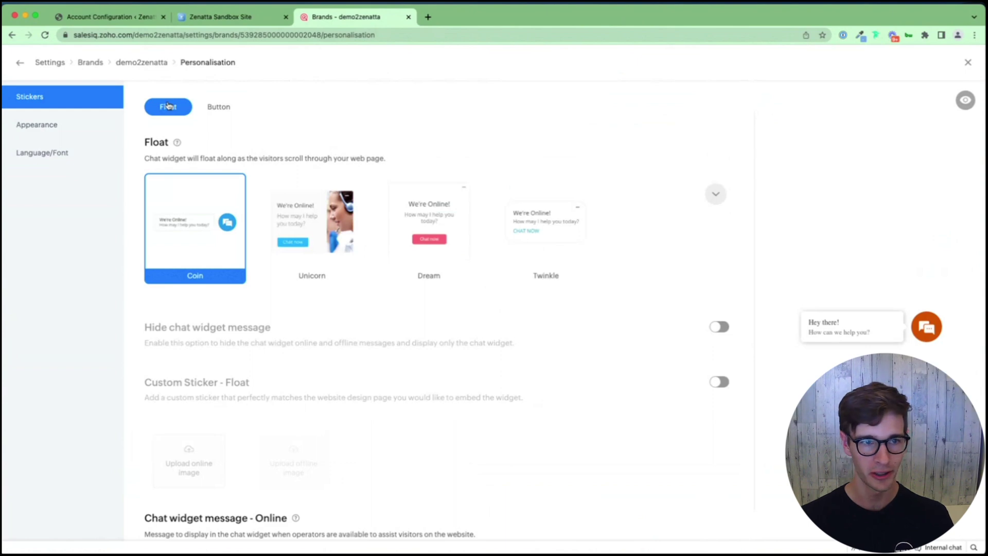
Step: Choose the Crossbow chat window theme and apply a custom orange-red colour
left_click(45, 130)
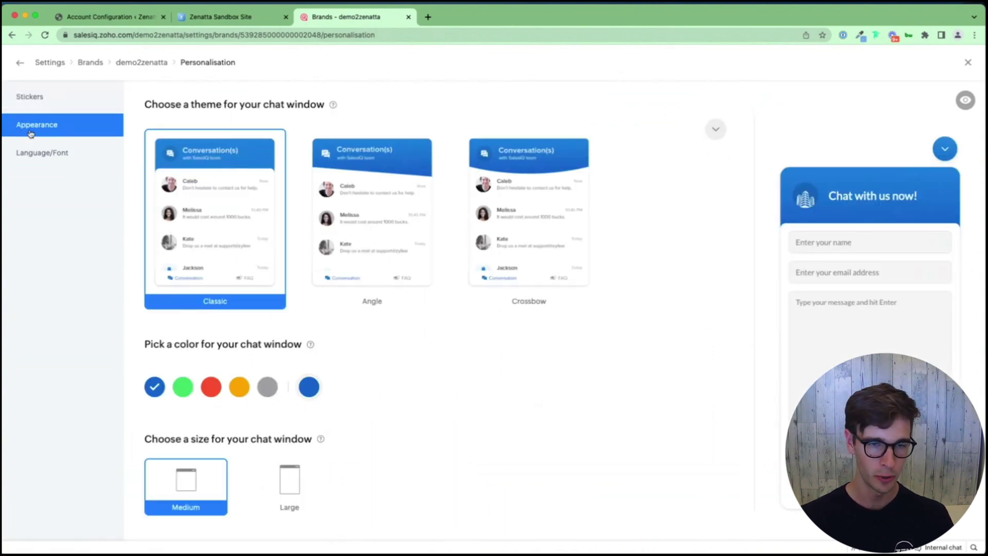
left_click(538, 221)
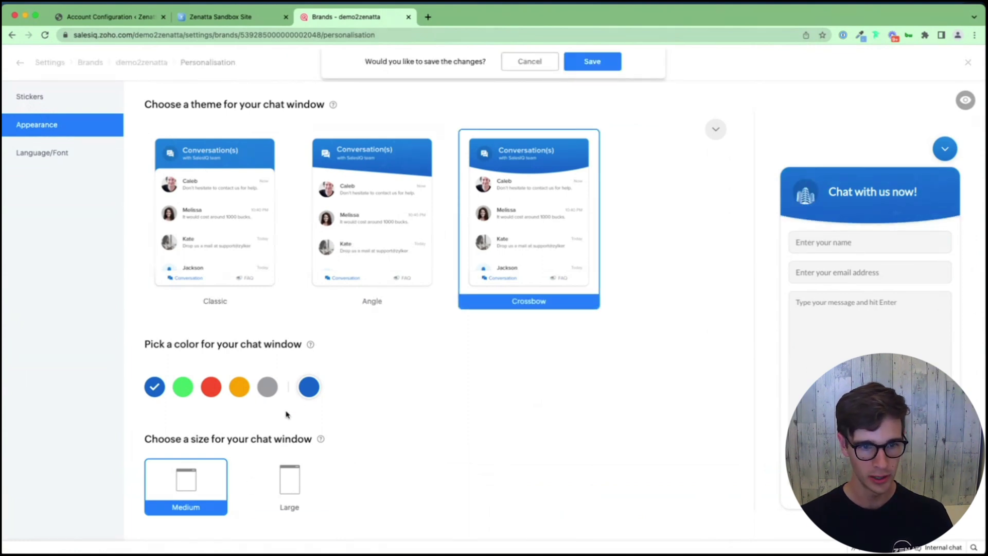
left_click(309, 387)
left_click(406, 476)
left_click(413, 409)
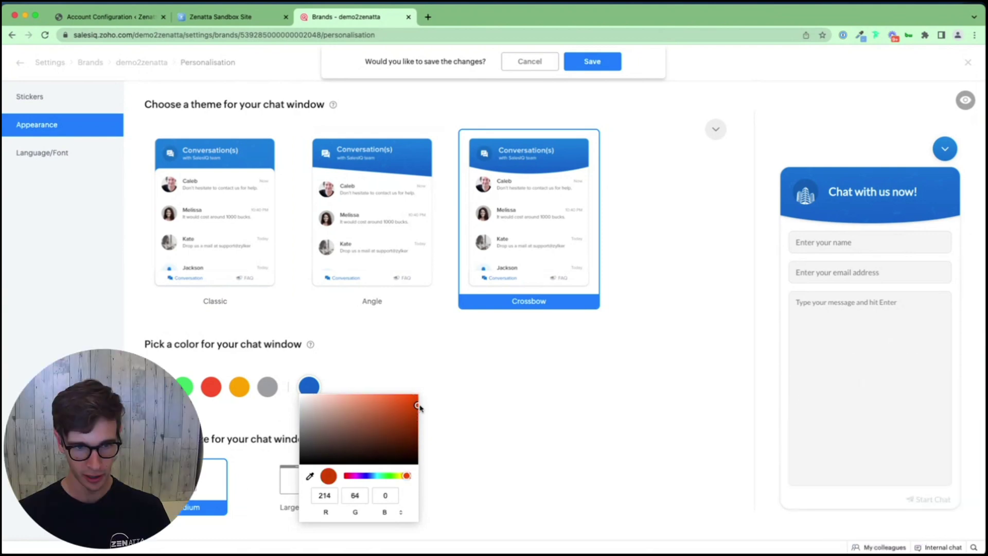
left_click(469, 423)
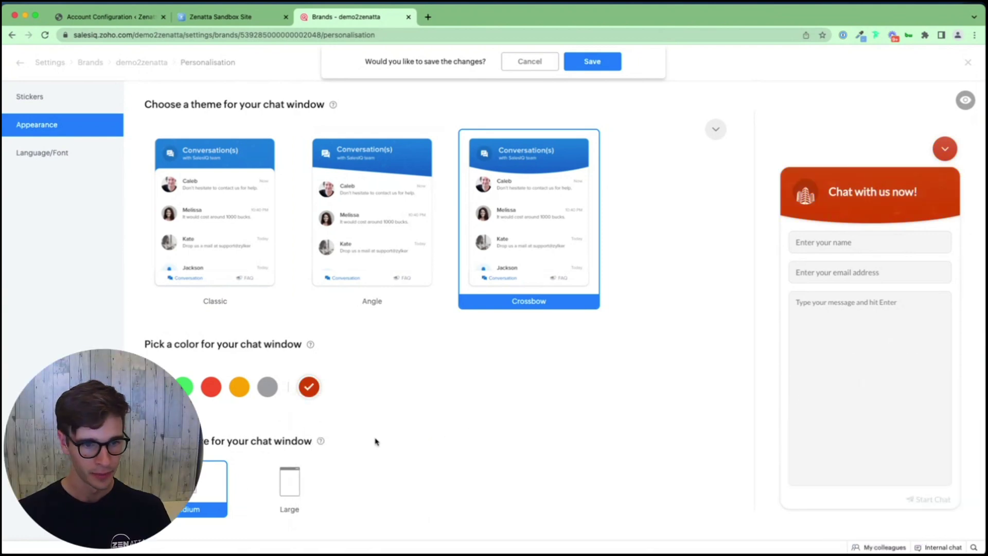
Step: Try the Large chat window size, then switch back to Medium
scroll(375, 441, "down", 3)
left_click(290, 362)
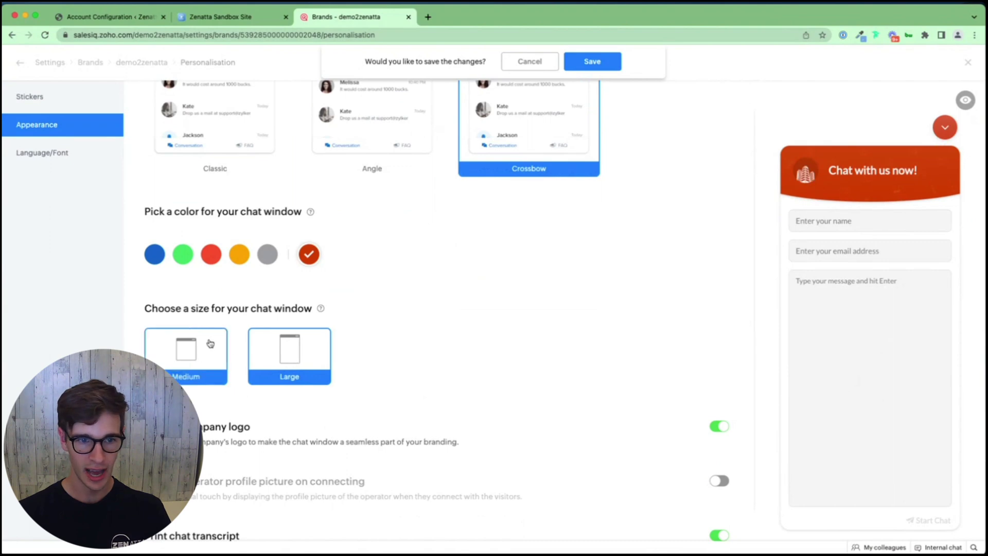
left_click(208, 343)
scroll(602, 337, "down", 4)
scroll(603, 338, "down", 1)
scroll(554, 421, "down", 3)
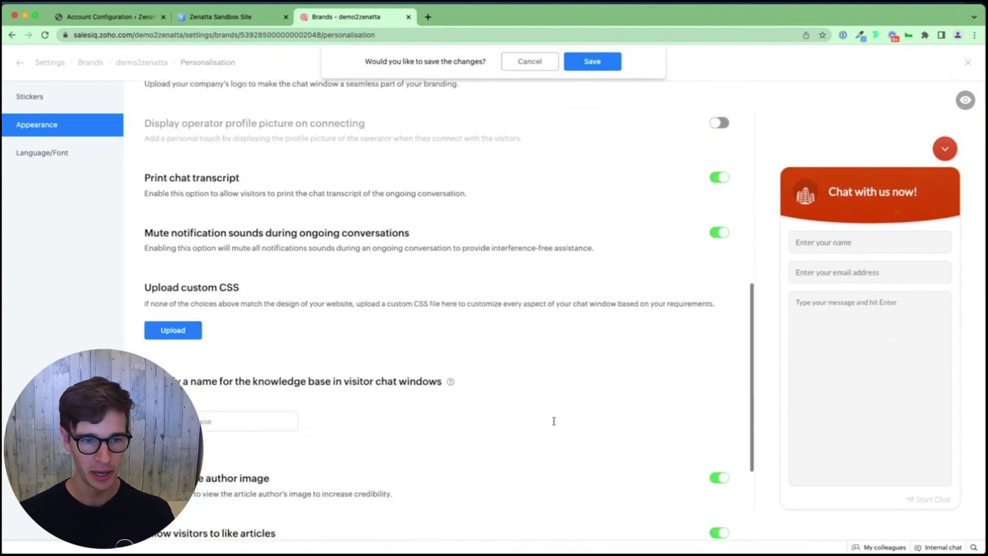
scroll(553, 421, "up", 5)
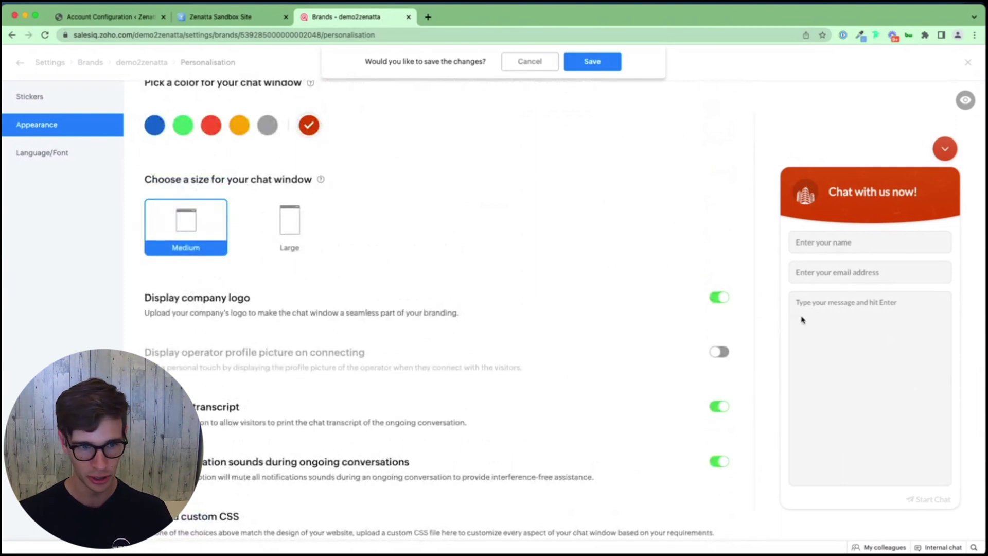
scroll(597, 366, "down", 6)
scroll(599, 367, "up", 5)
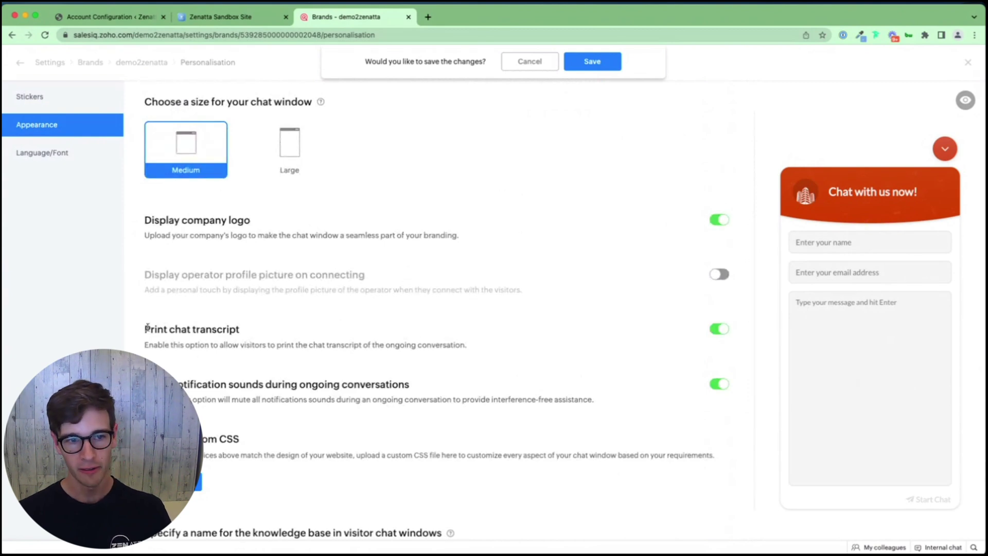
Step: Expand the remaining chat window themes and save the appearance settings
left_click_drag(145, 328, 257, 331)
left_click(258, 331)
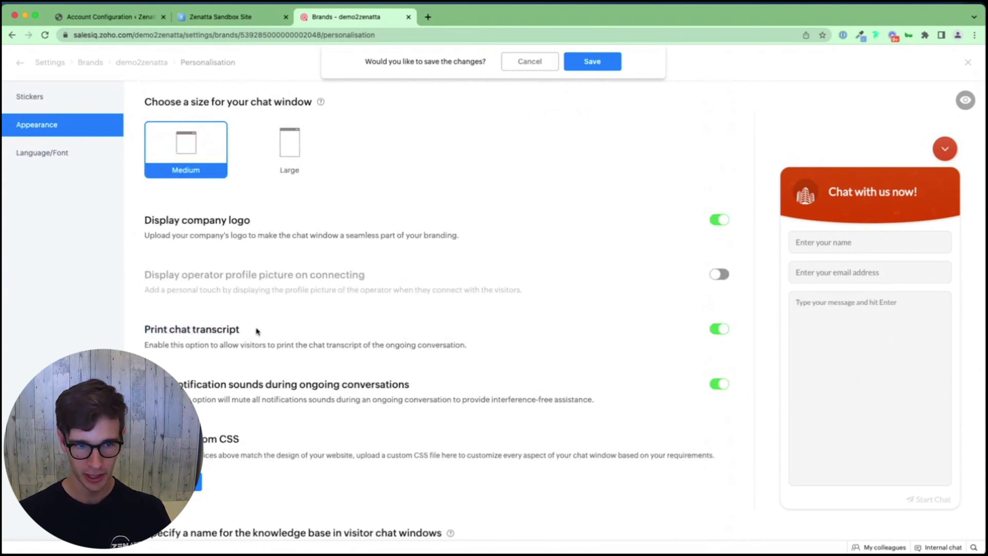
scroll(257, 331, "down", 6)
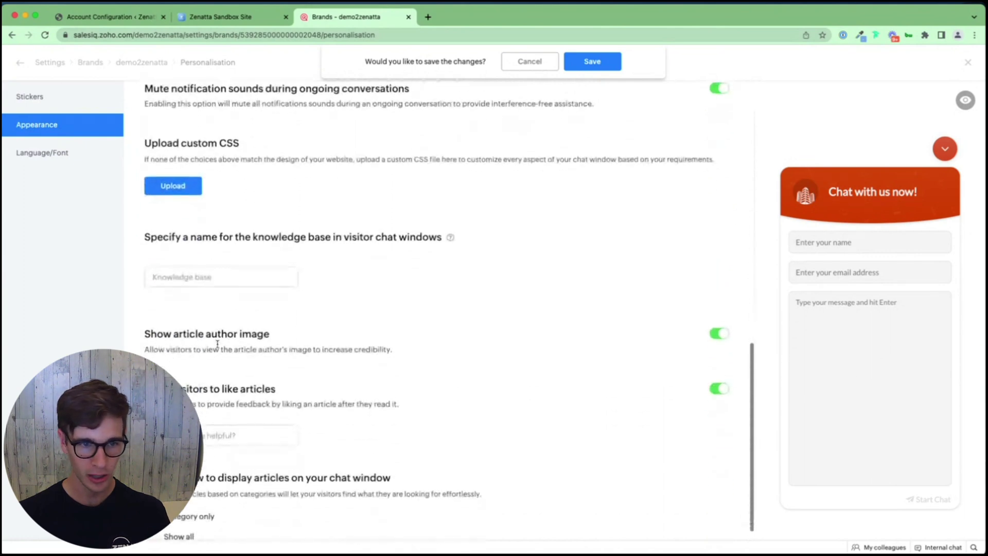
scroll(217, 344, "down", 1)
scroll(218, 348, "up", 8)
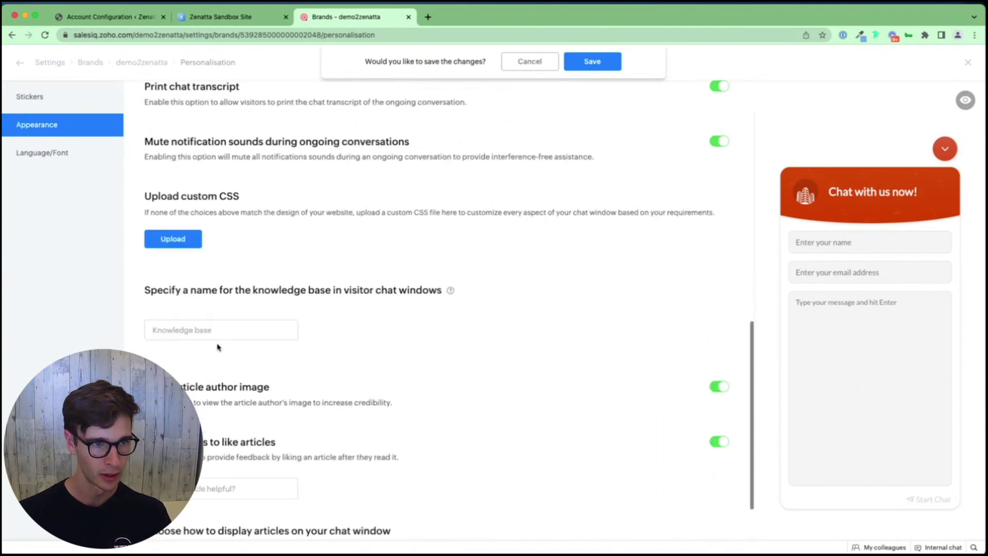
scroll(542, 164, "up", 5)
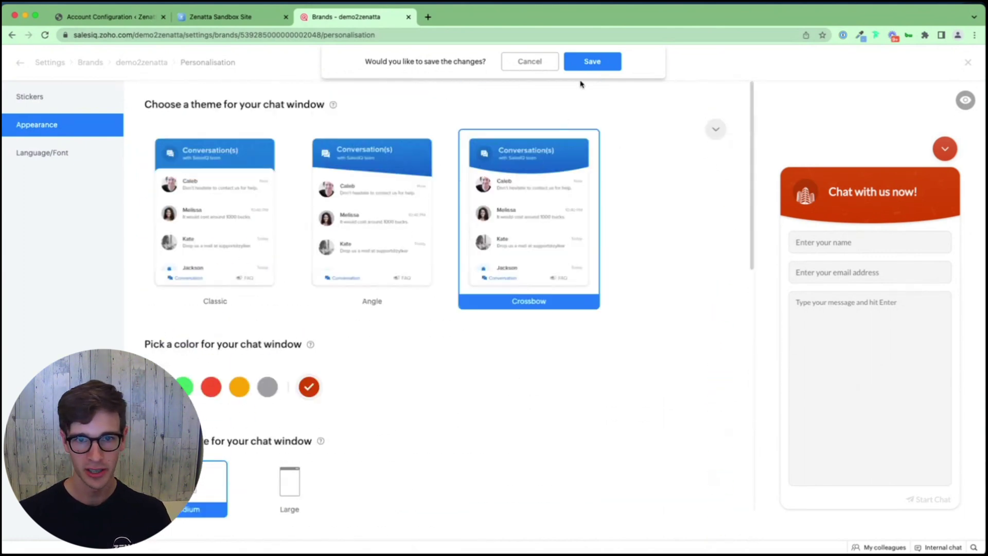
left_click(716, 131)
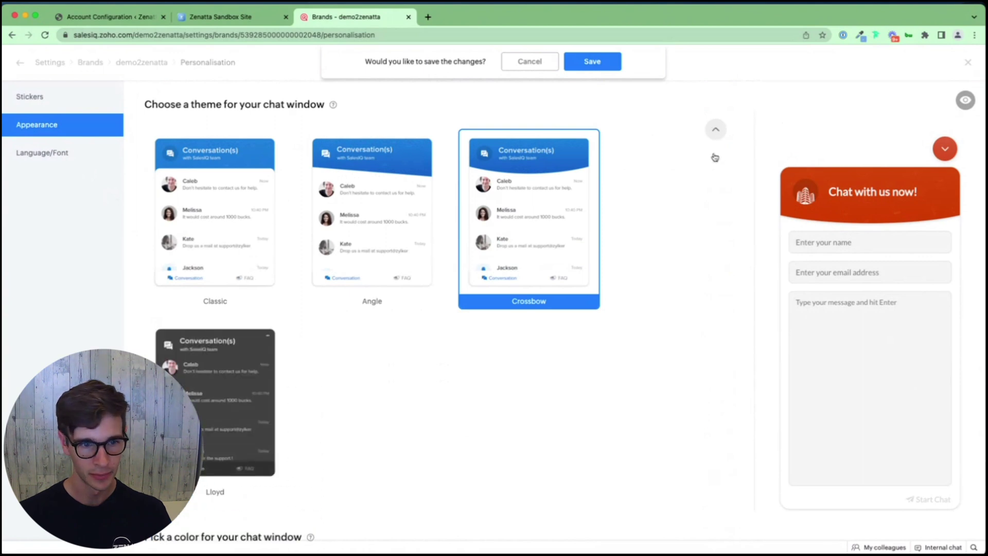
left_click(597, 64)
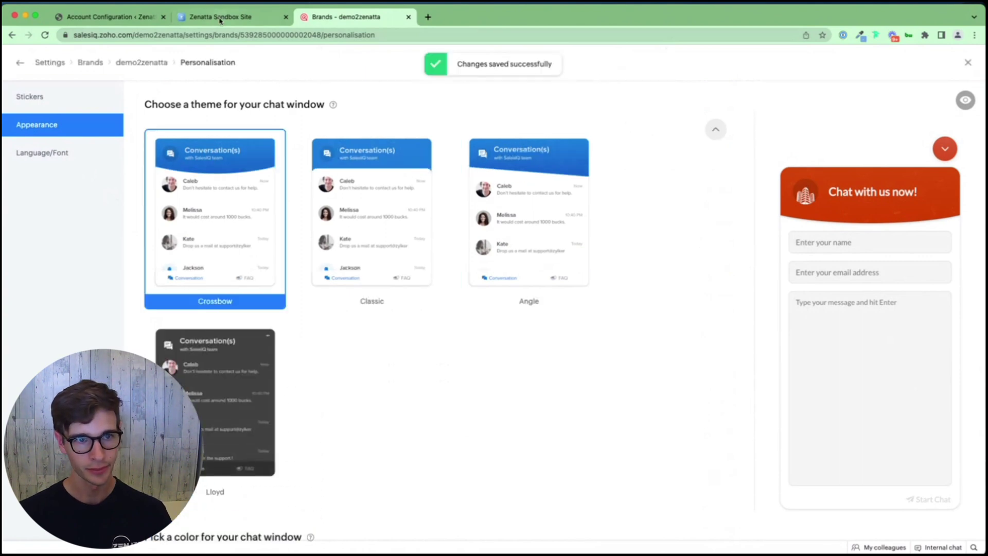
Step: On the Zenatta Sandbox Site, open the orange-red leave-a-message chat form, then collapse it
left_click(187, 15)
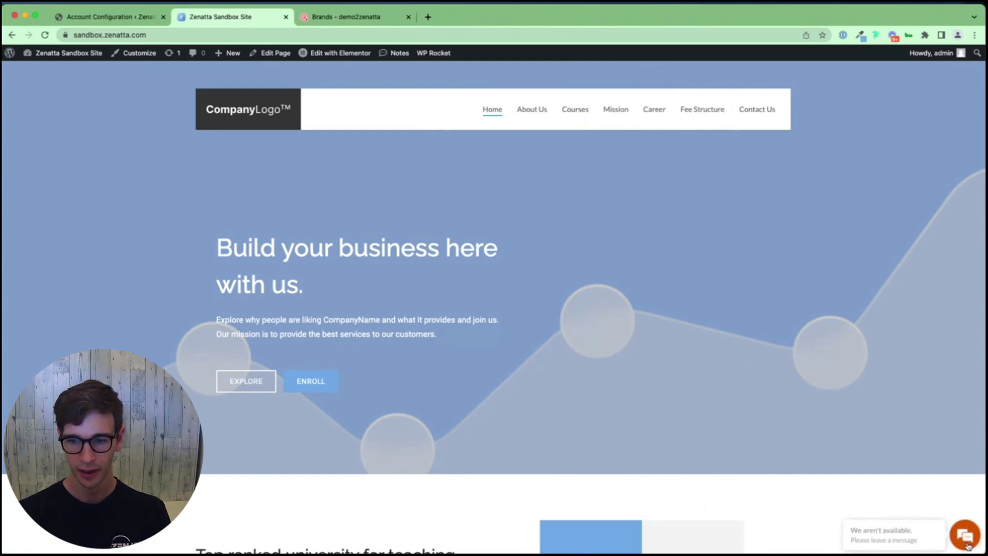
left_click(965, 536)
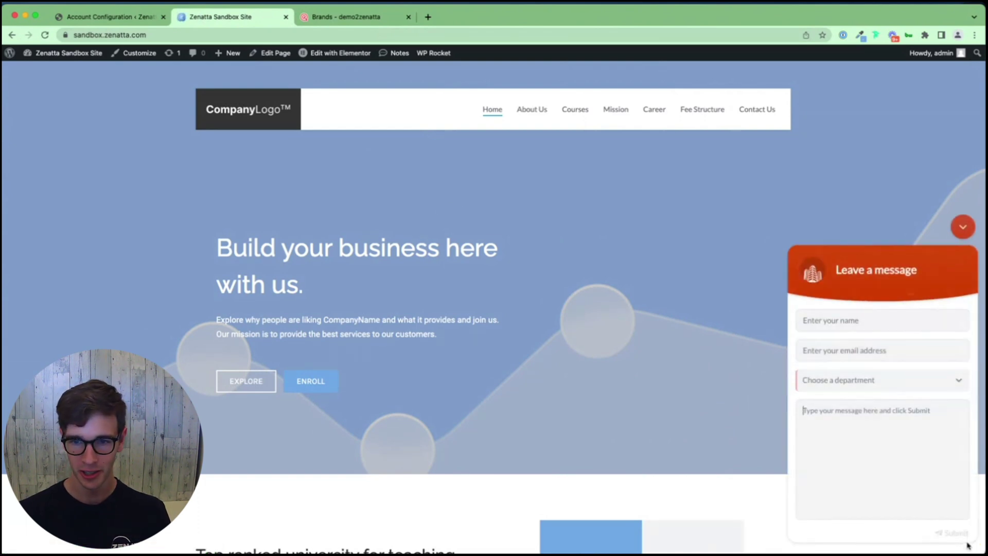
left_click(803, 410)
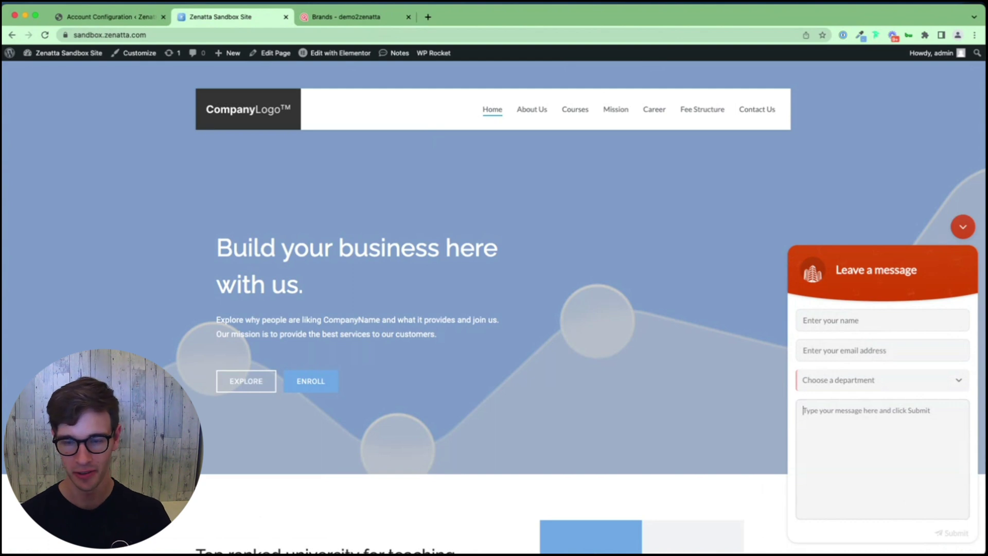
left_click(965, 231)
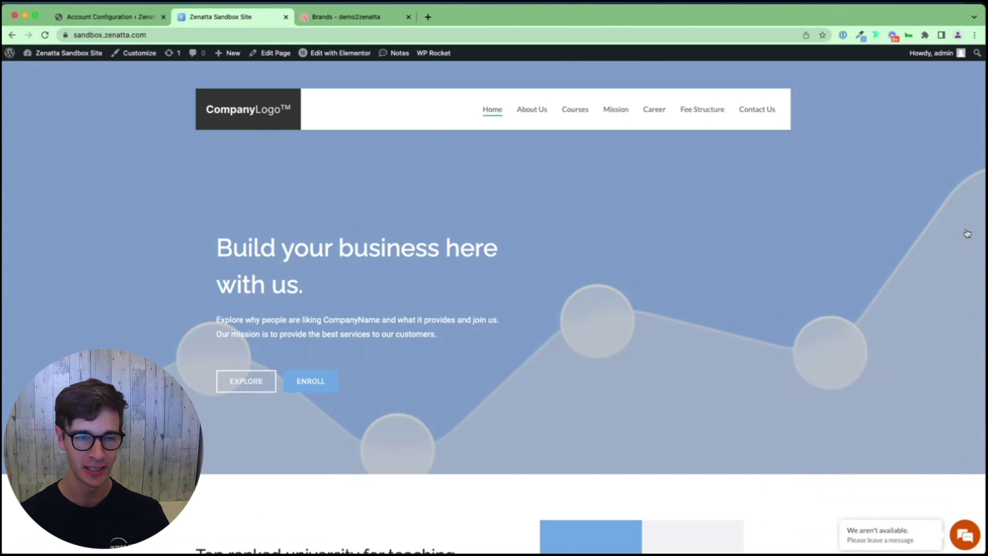
Step: Return to the Live view and inspect the Zenatta Sandbox Site visitor's tracking details
left_click(337, 17)
left_click(970, 66)
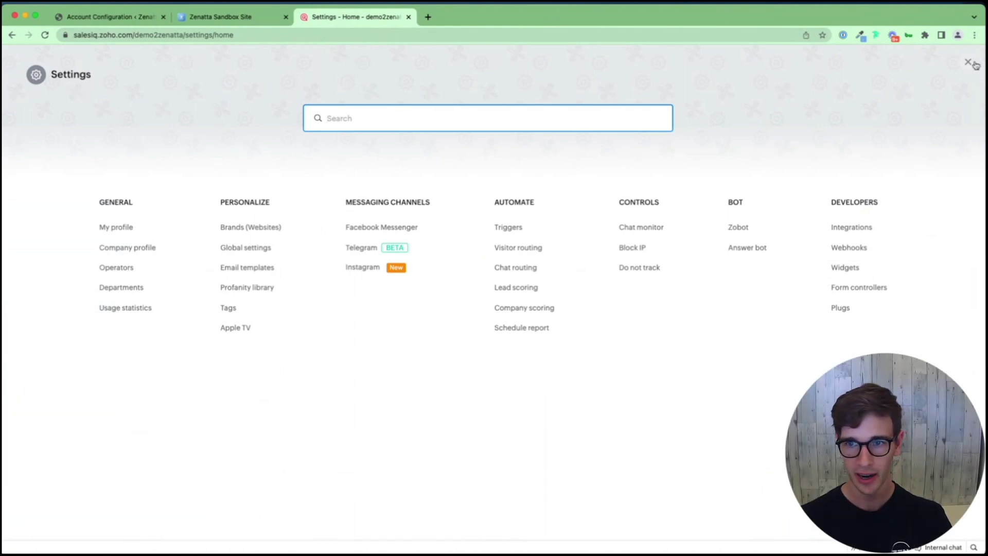
left_click(969, 63)
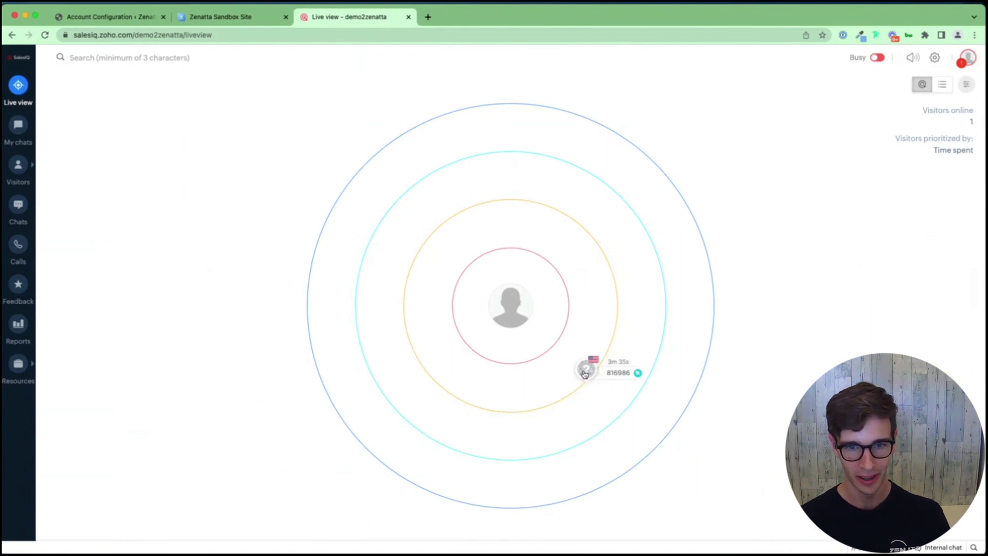
left_click(584, 370)
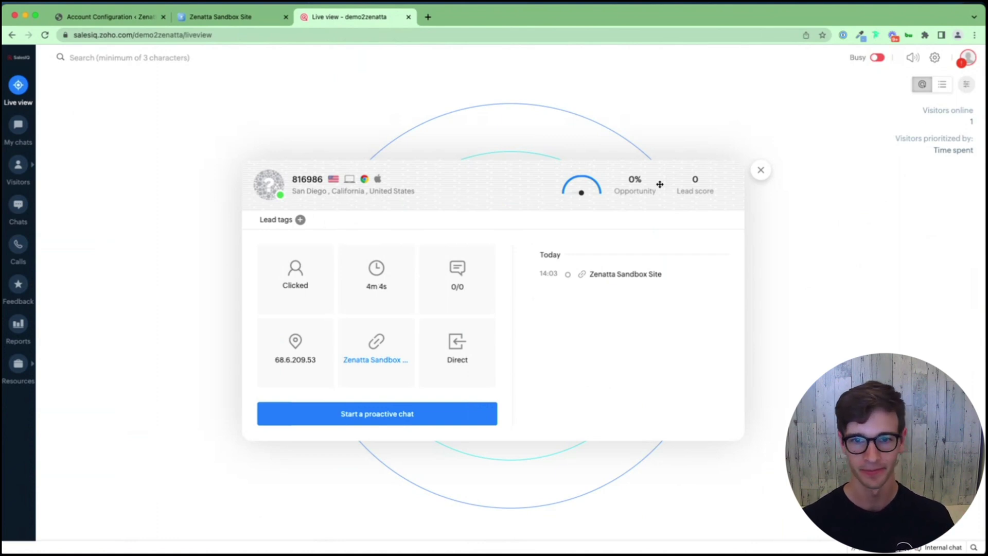
left_click(760, 170)
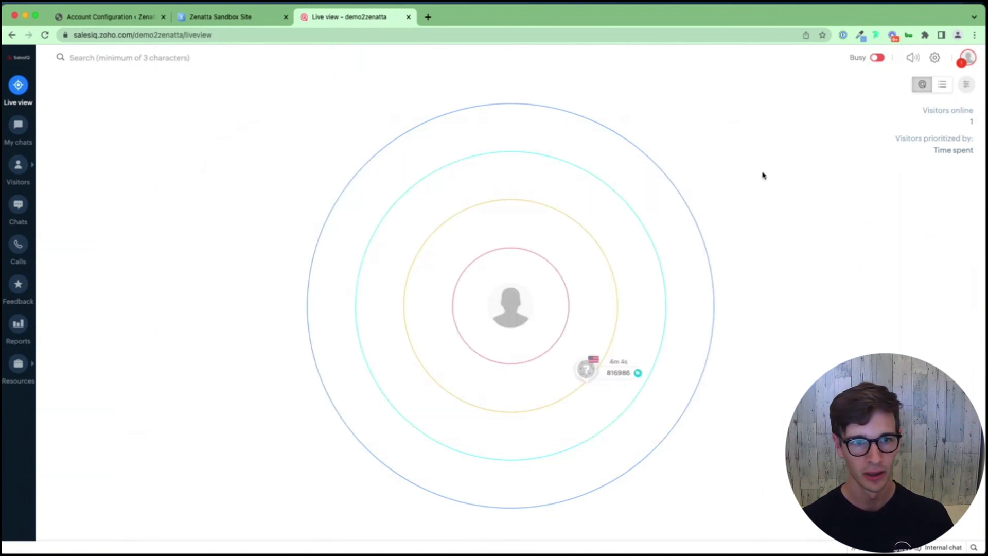
Step: Tick Hide Chat widget in Account Configuration, save, and reload the sandbox site
left_click(247, 12)
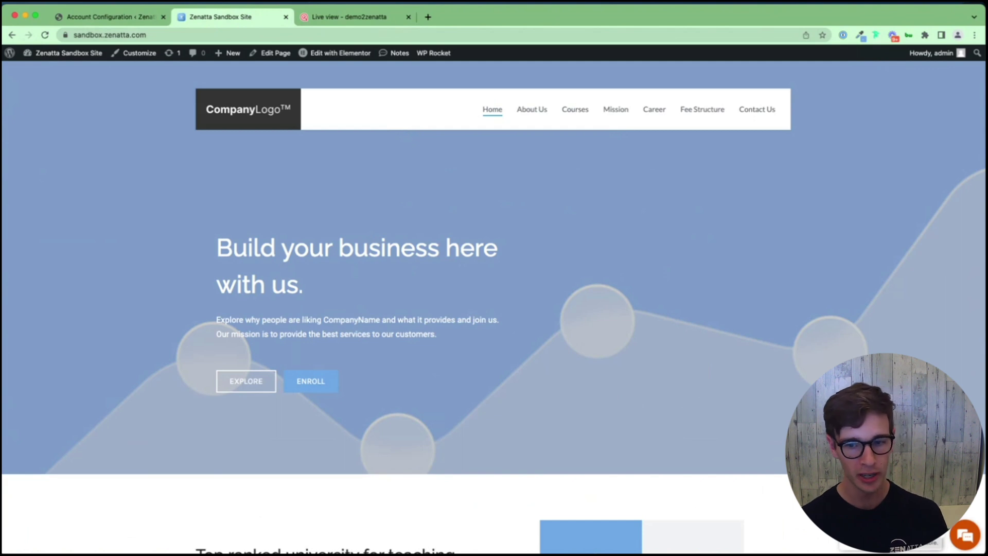
left_click(114, 19)
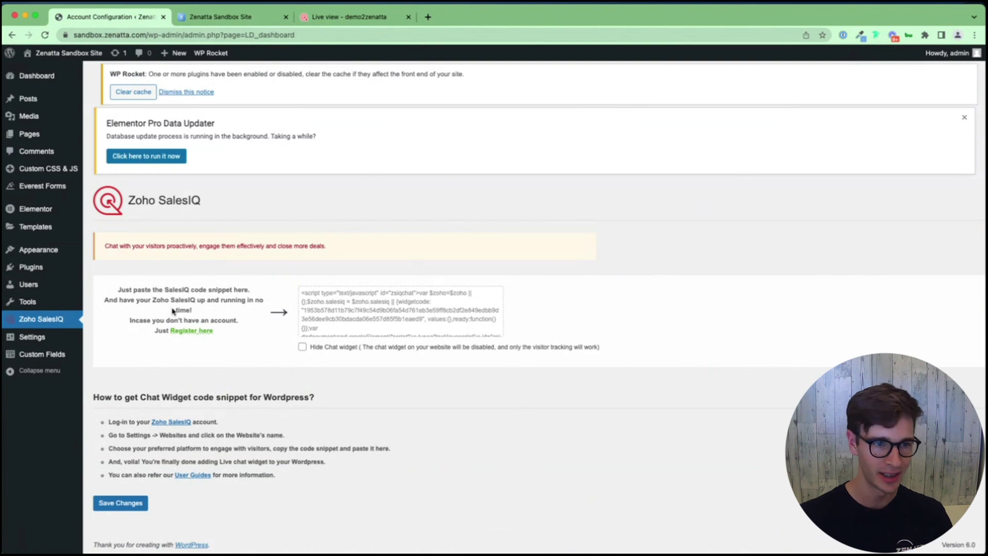
mouse_move(32, 256)
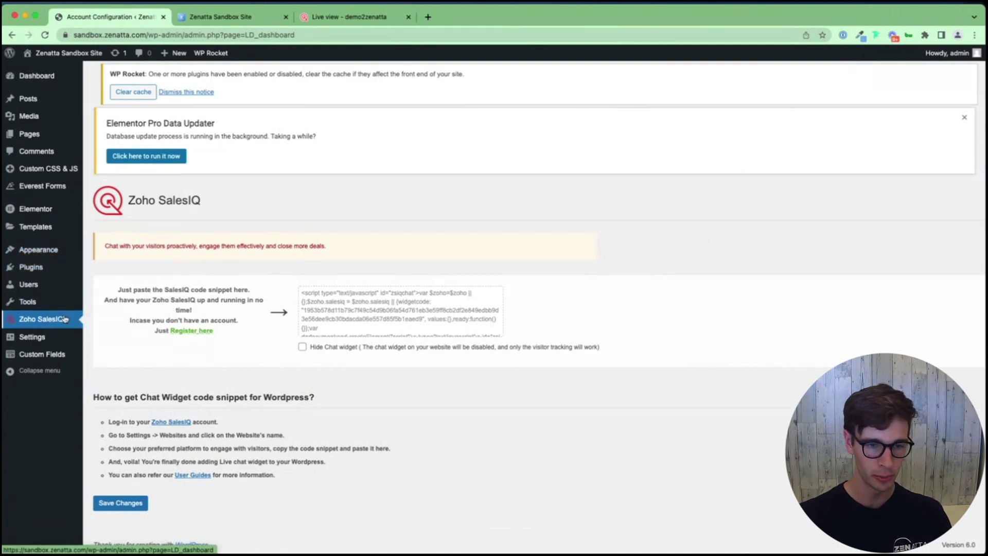
left_click(302, 347)
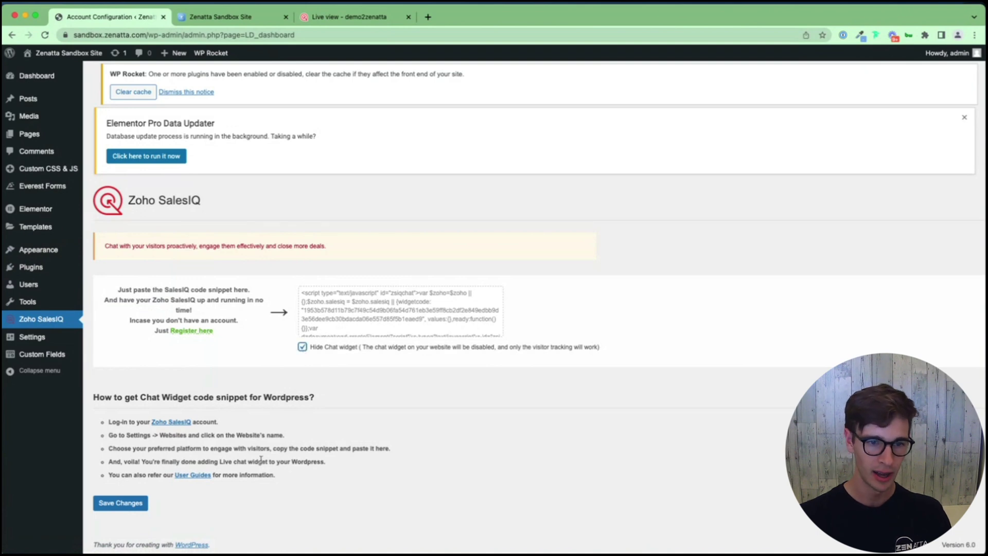
left_click(123, 503)
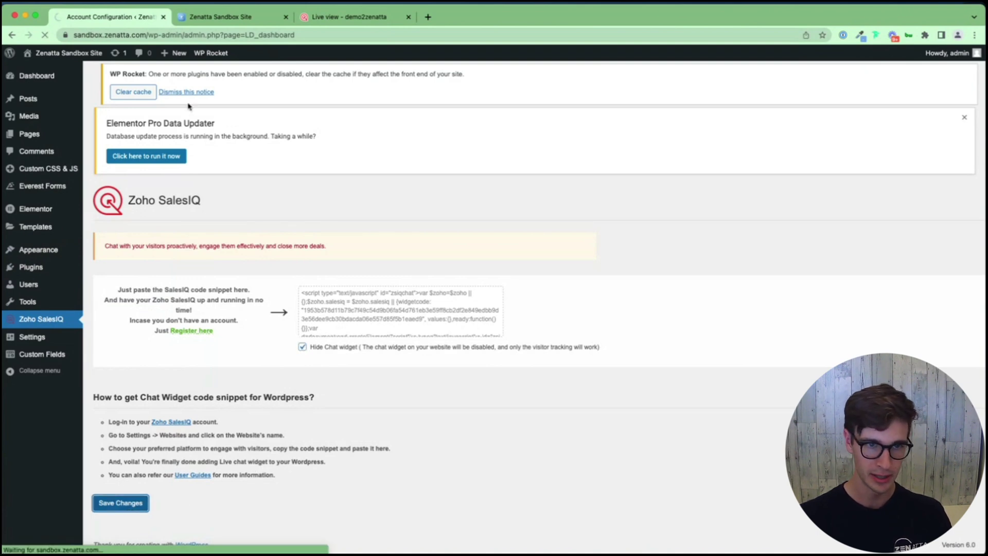
left_click(204, 20)
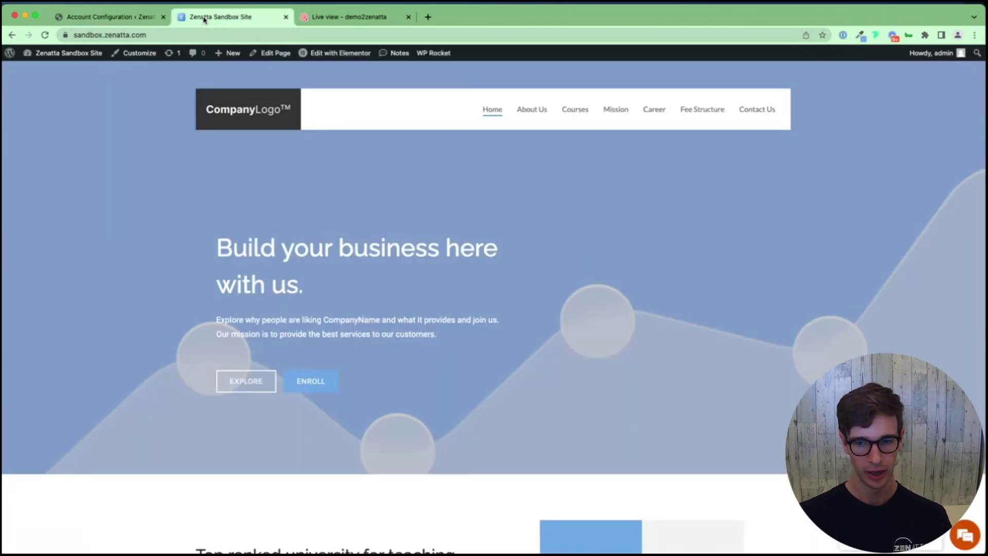
key("super+r")
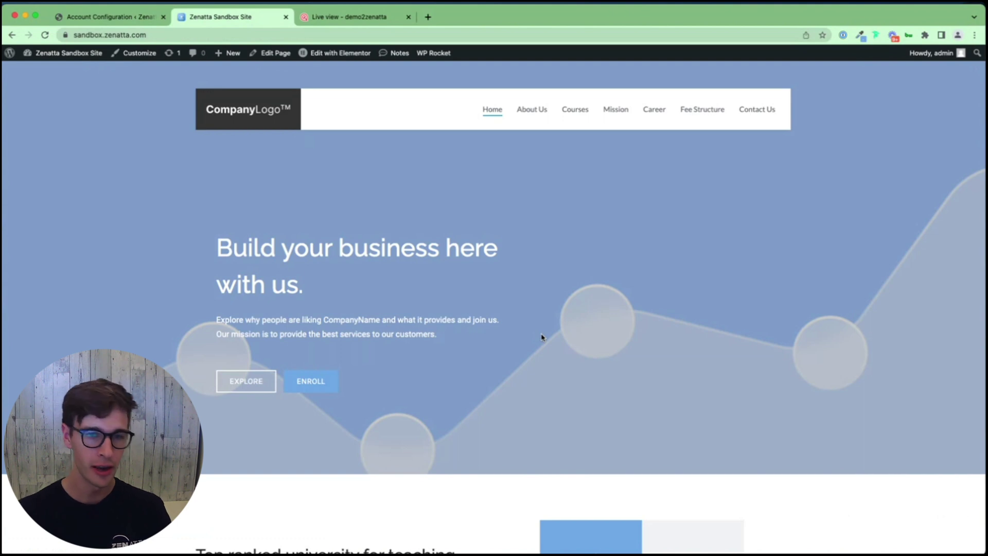
Step: Check the Live view - demo2zenatta radar still tracks the online visitor
left_click(350, 17)
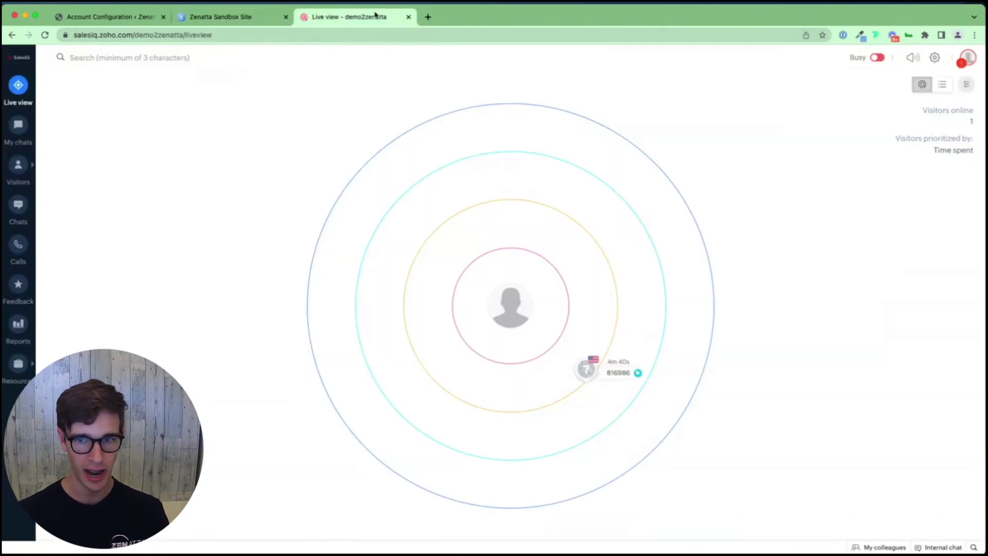